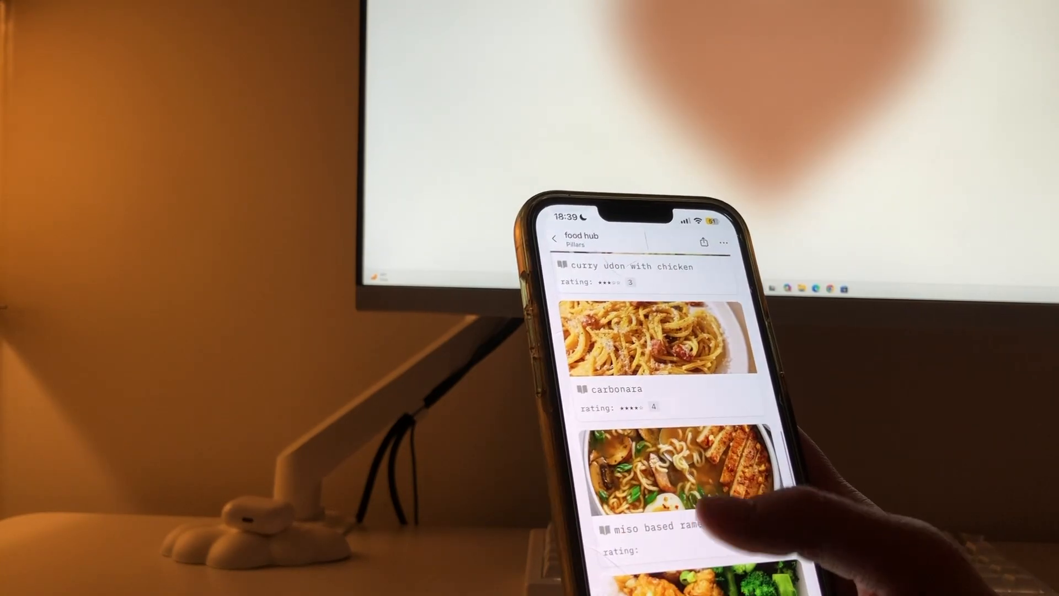
pyautogui.click(717, 485)
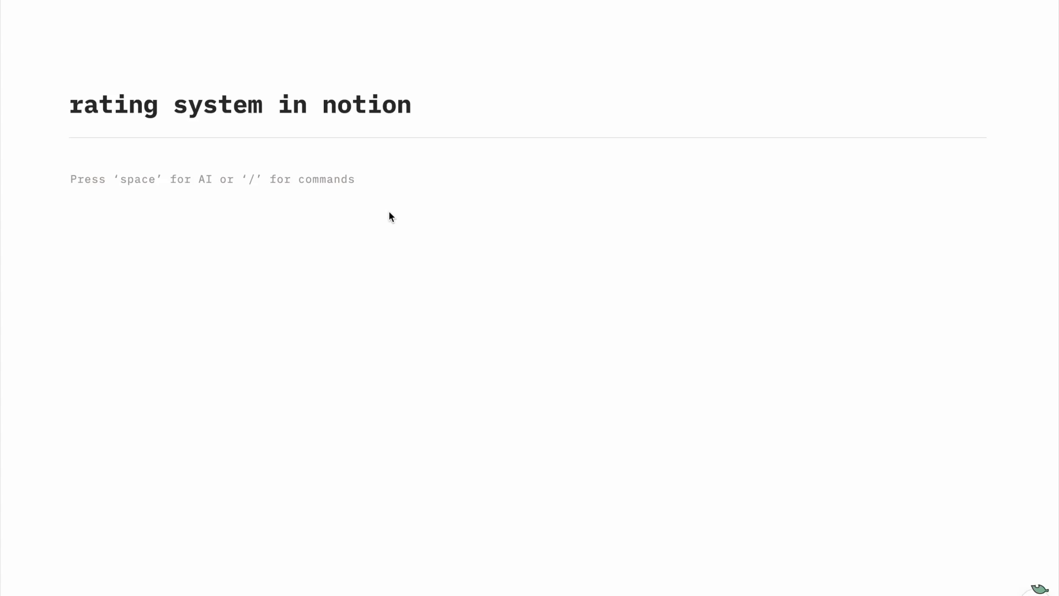
# - Insert an inline database below the page title's divider and title it starRankingDatabase
pyautogui.write('/dat')
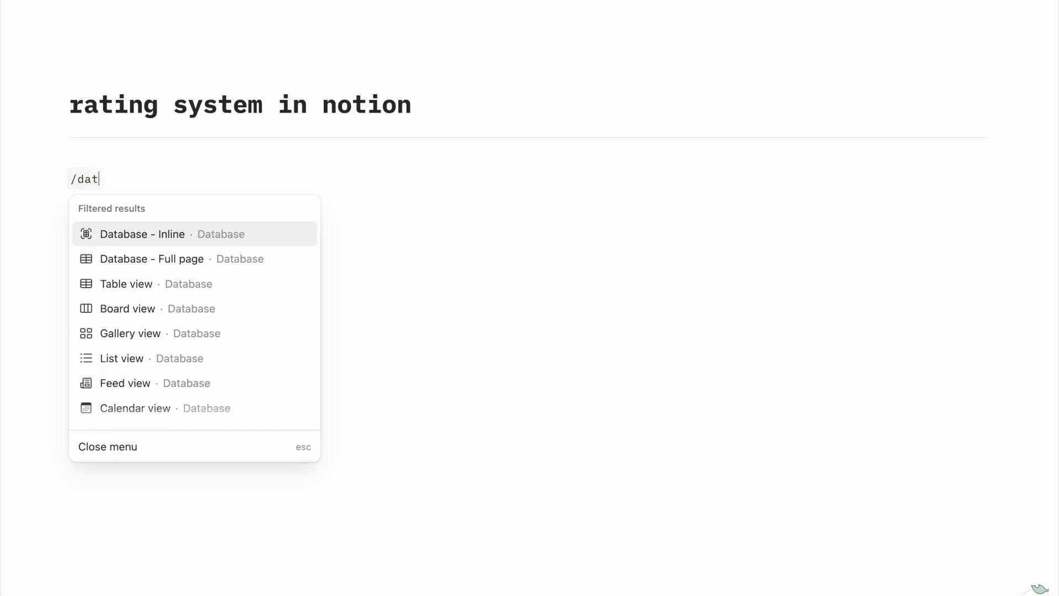
pyautogui.press('Return')
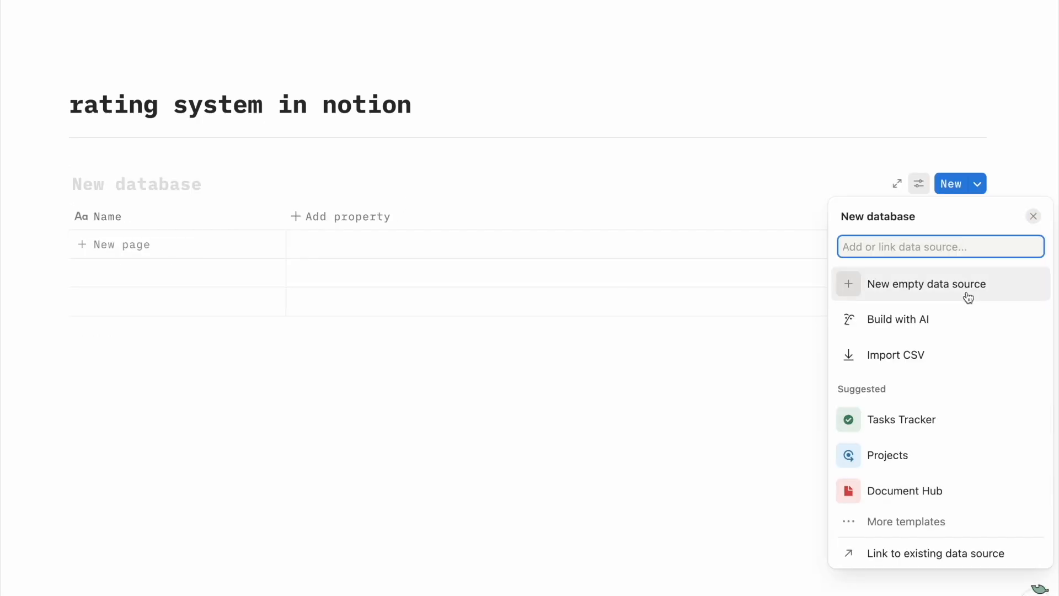
pyautogui.click(633, 310)
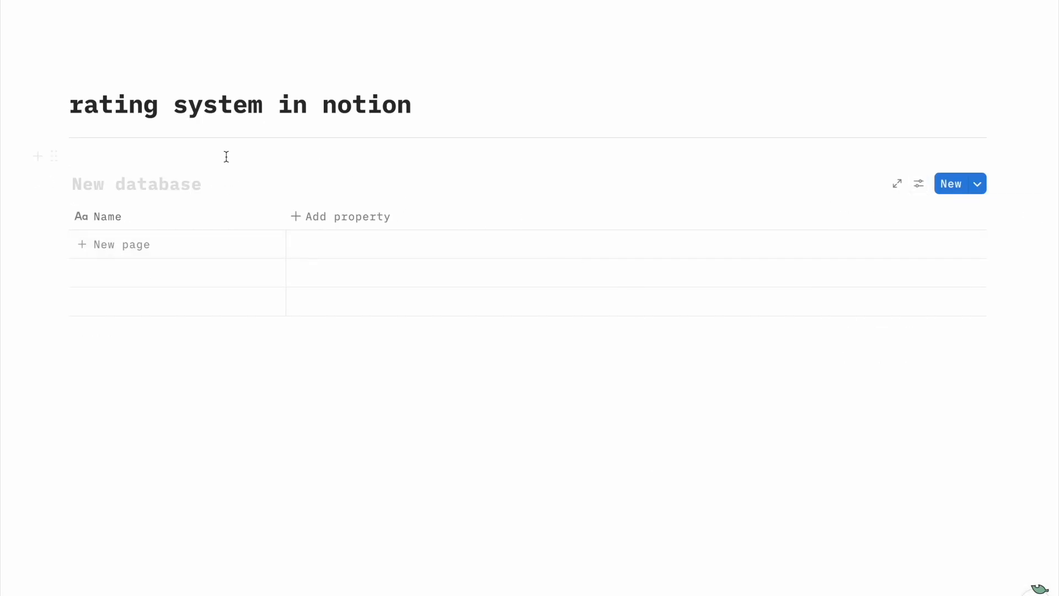
pyautogui.write('st')
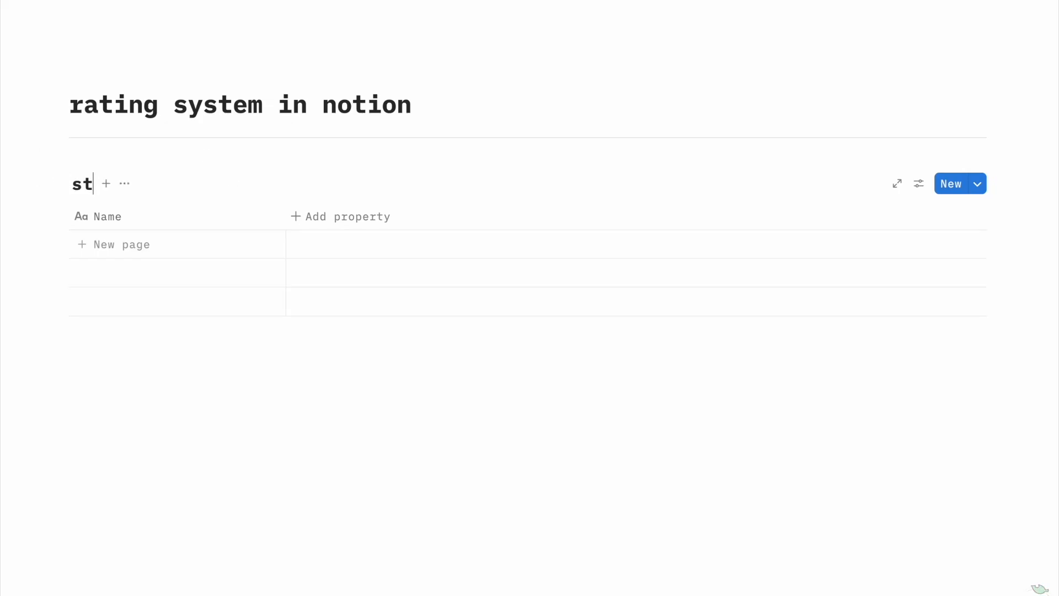
pyautogui.write('arRanking')
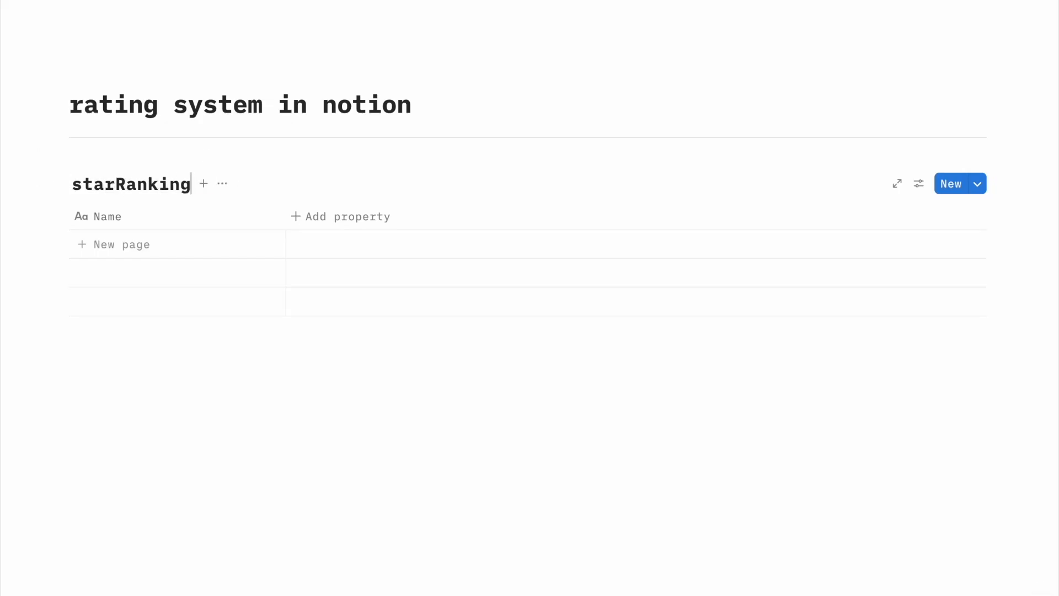
pyautogui.write('Database')
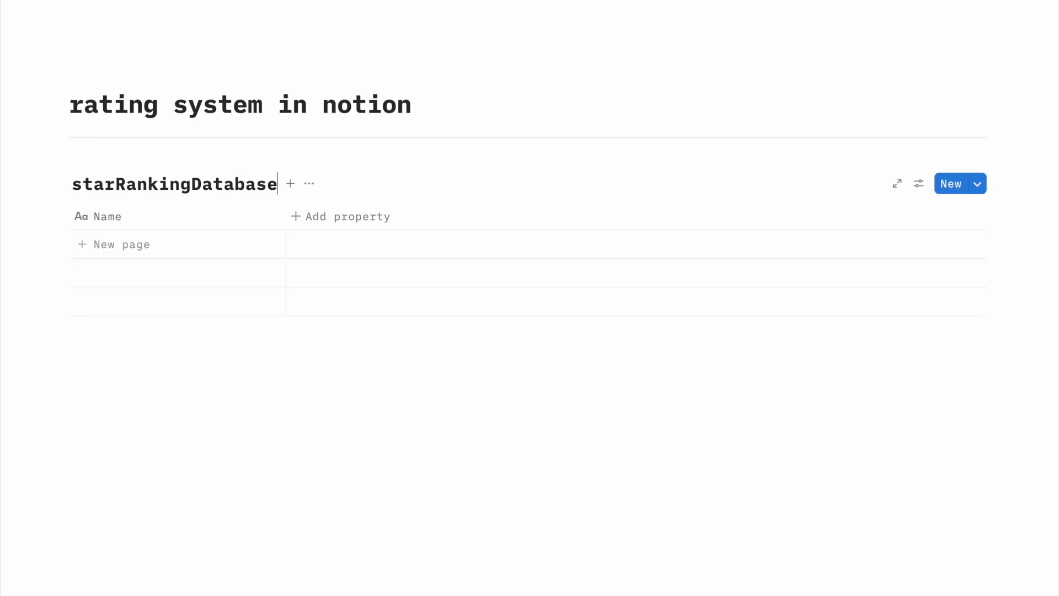
pyautogui.click(430, 366)
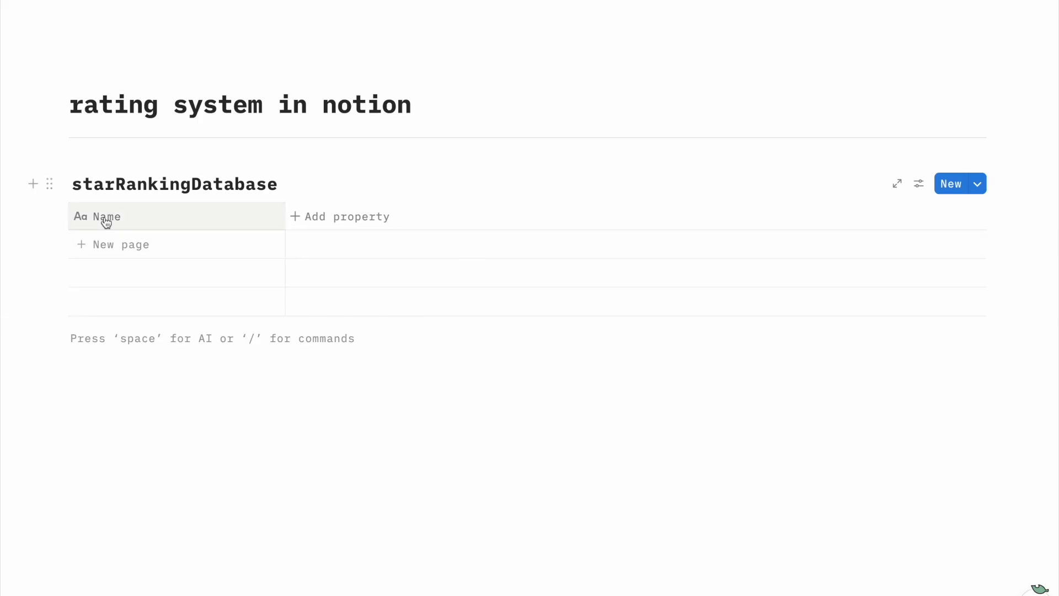
# - Rename the database's Name property to Movie
pyautogui.click(111, 216)
pyautogui.doubleClick(158, 237)
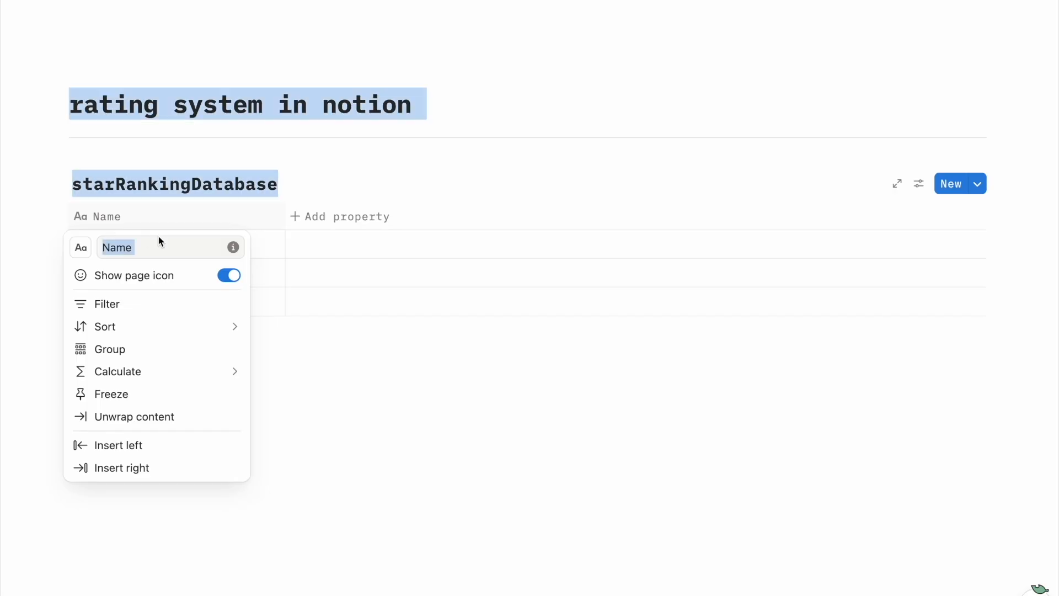
pyautogui.write('Movie')
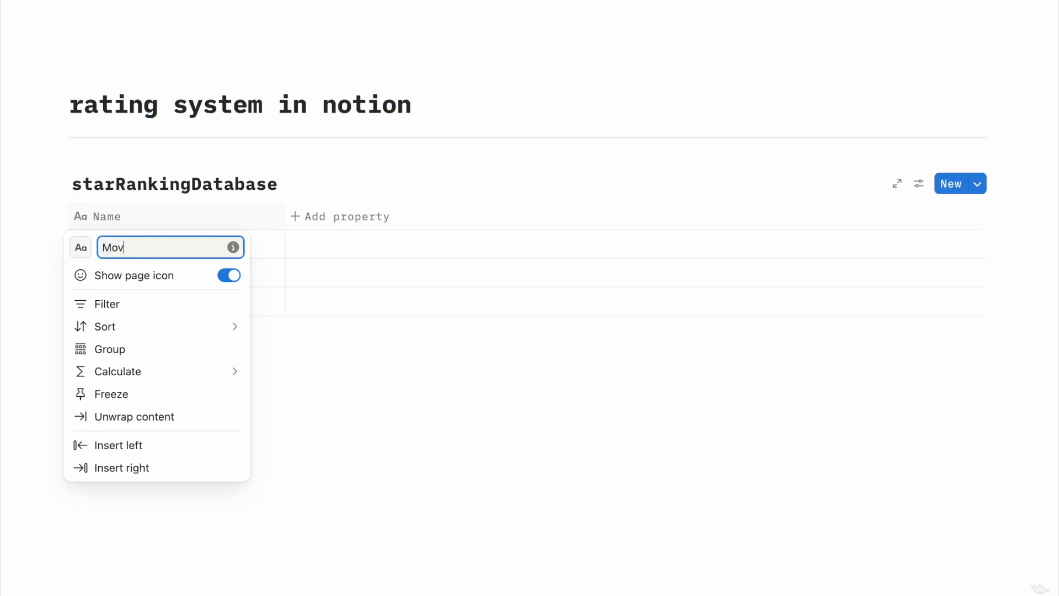
pyautogui.click(459, 358)
# - Add the entry "How to train your dragon" and widen the Movie column to fit the full title
pyautogui.click(207, 244)
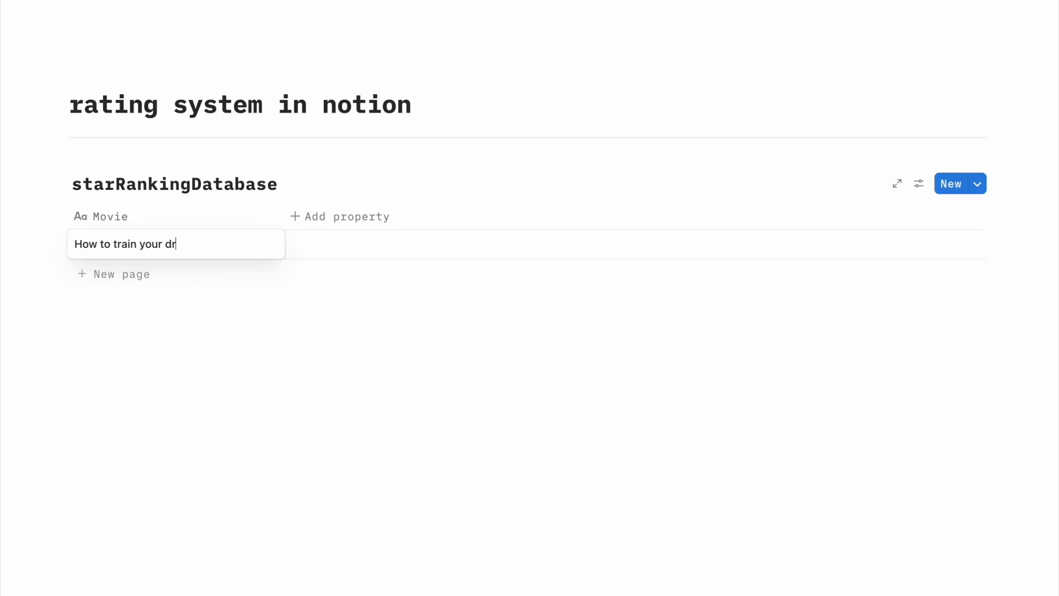
pyautogui.press('Return')
pyautogui.click(192, 336)
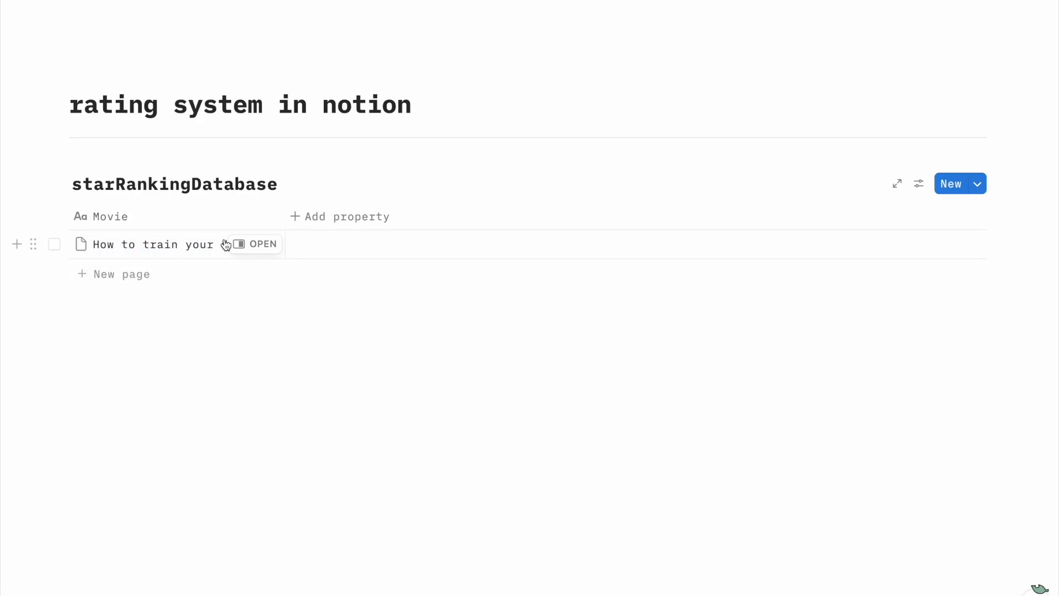
pyautogui.moveTo(284, 215); pyautogui.dragTo(317, 215)
pyautogui.click(335, 344)
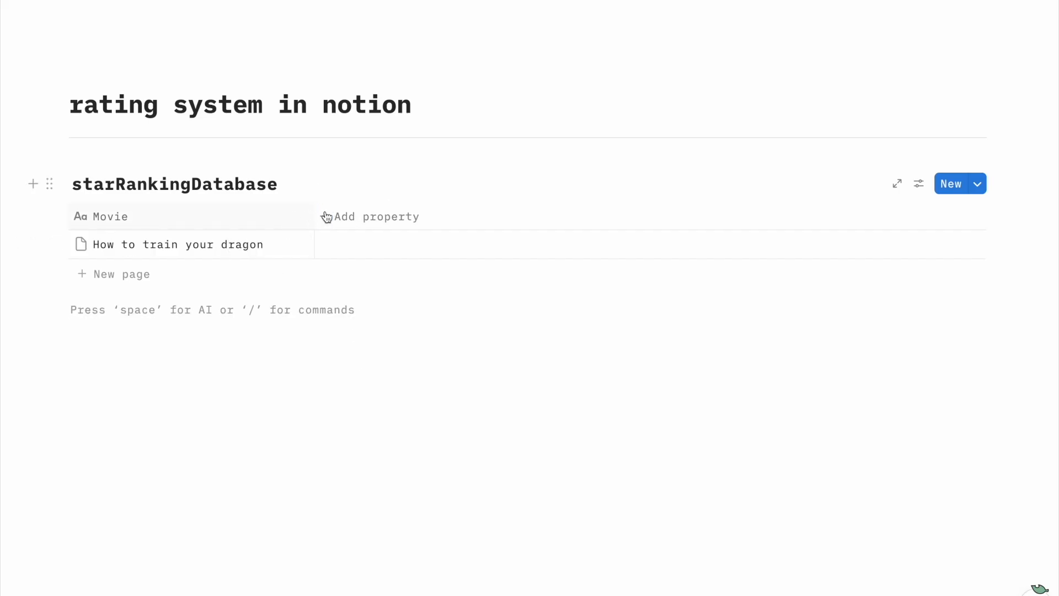
# - Add a Select property to the database and name it score
pyautogui.click(356, 216)
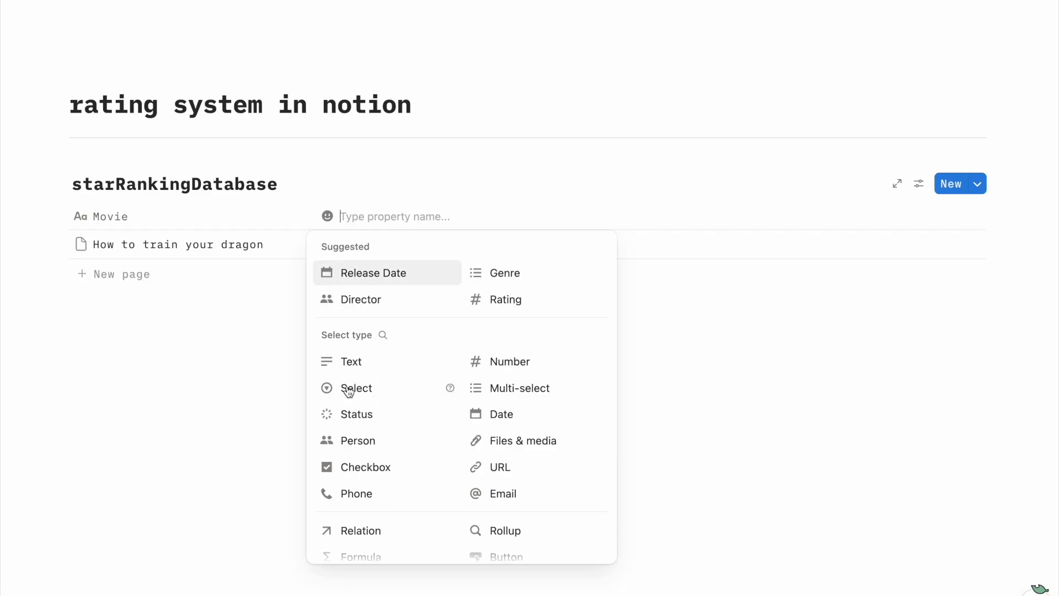
pyautogui.click(353, 389)
pyautogui.click(371, 216)
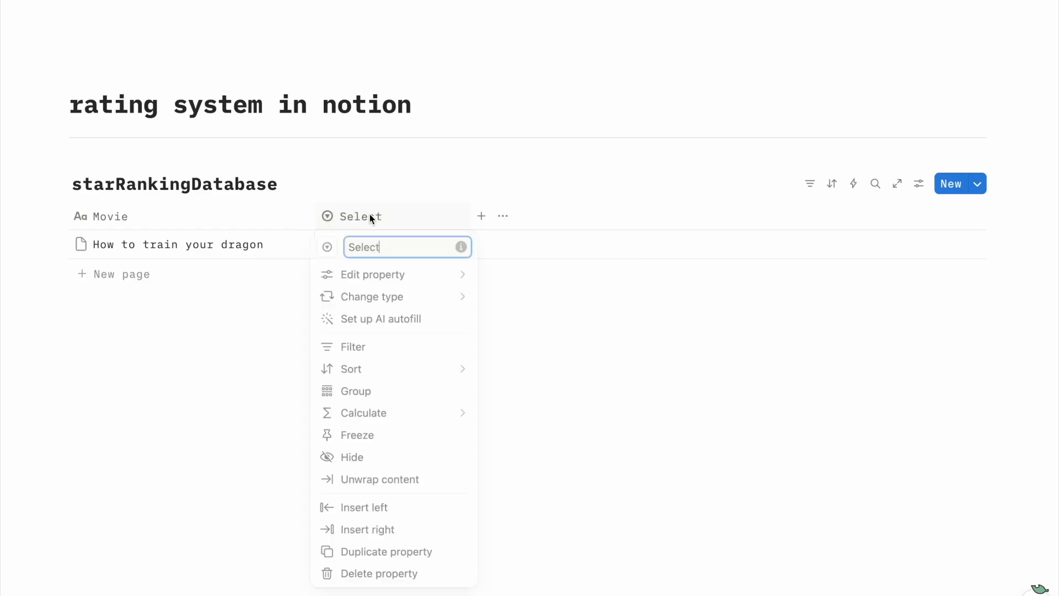
pyautogui.write('score')
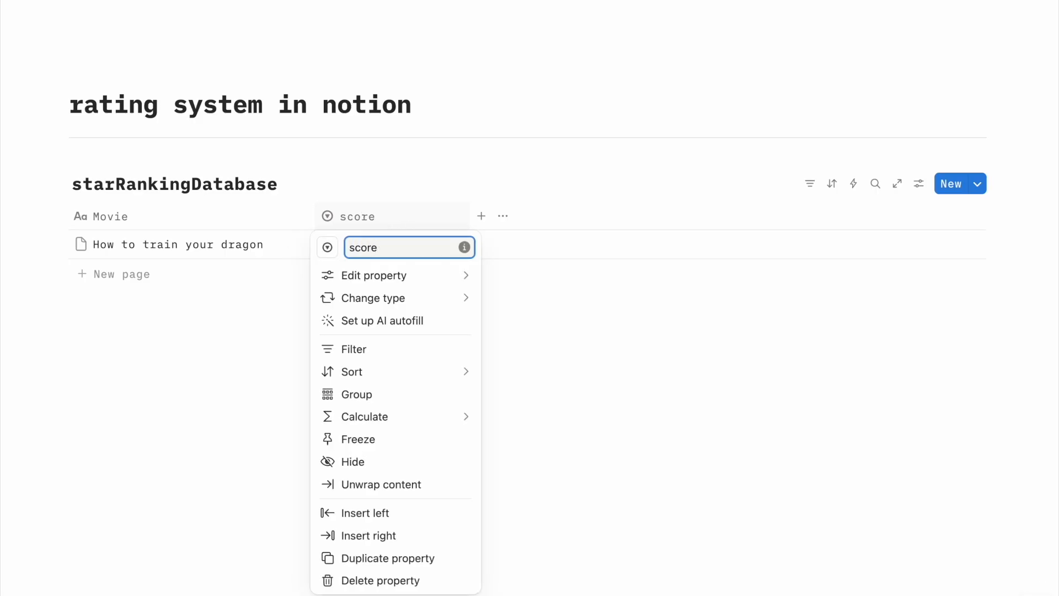
pyautogui.click(193, 284)
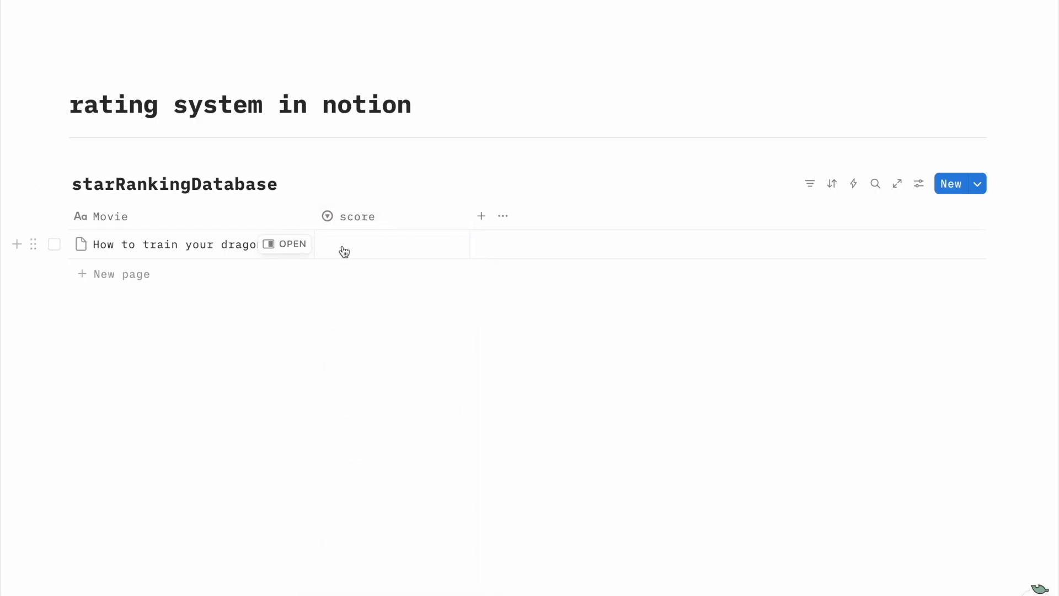
# - Create the option 0 in the movie entry's score cell
pyautogui.click(344, 250)
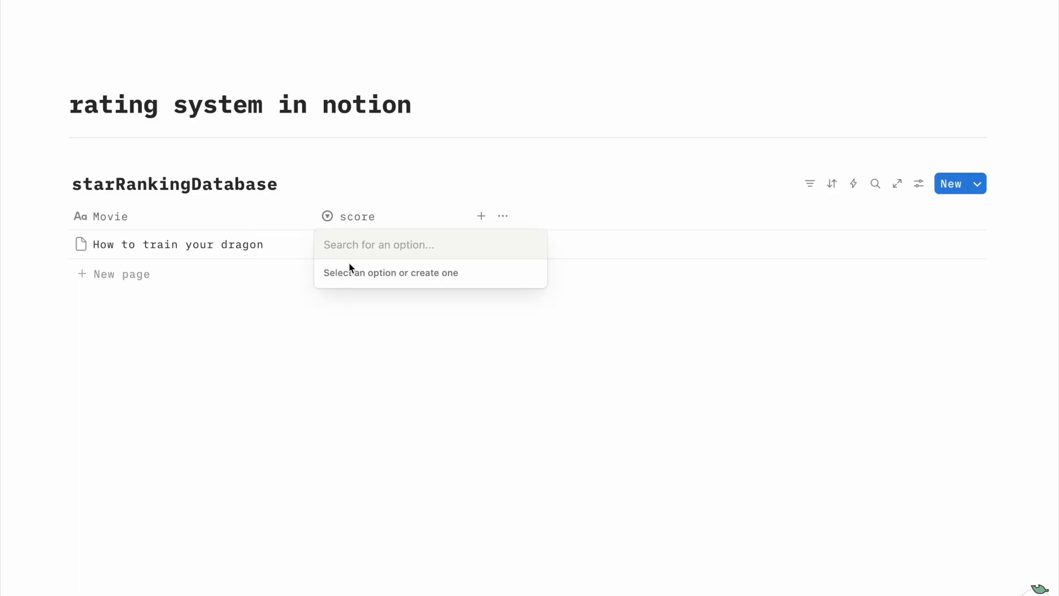
pyautogui.write('0')
pyautogui.press('Return')
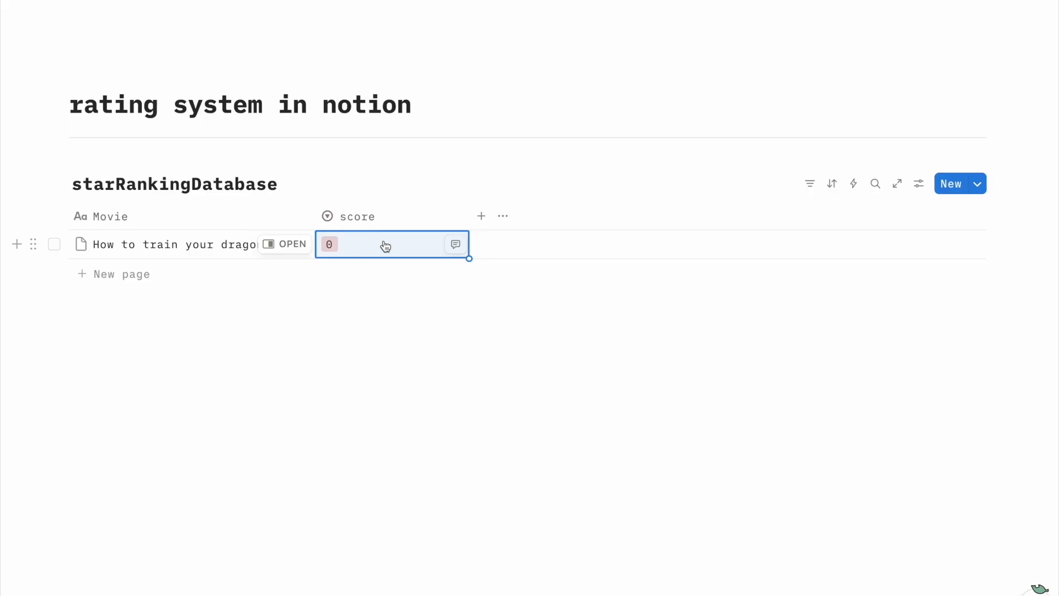
pyautogui.click(362, 248)
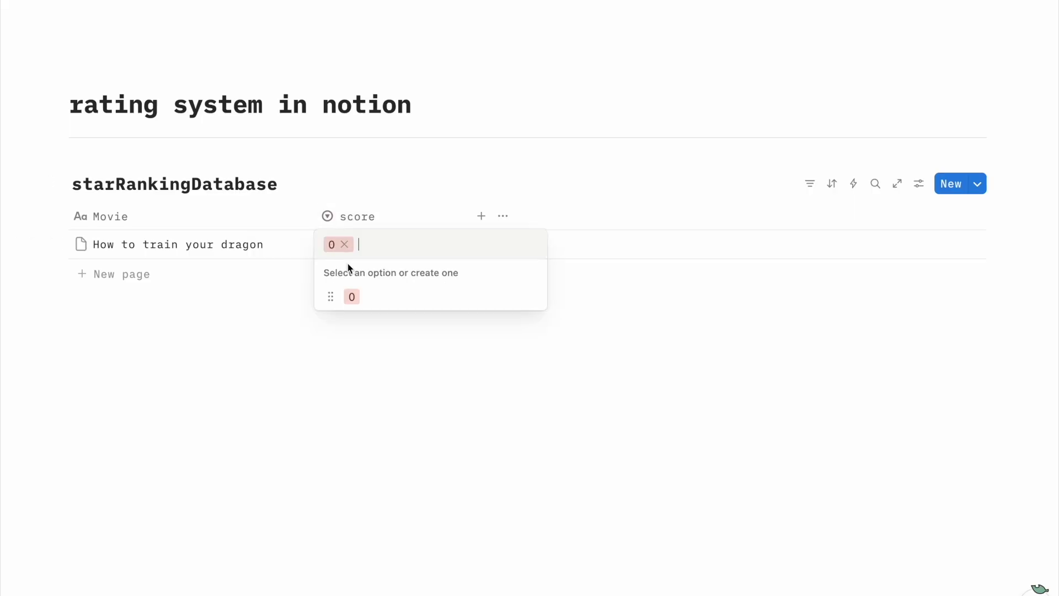
# - Add the options 1, 2, 3, 4 and 5 to the score property
pyautogui.click(374, 214)
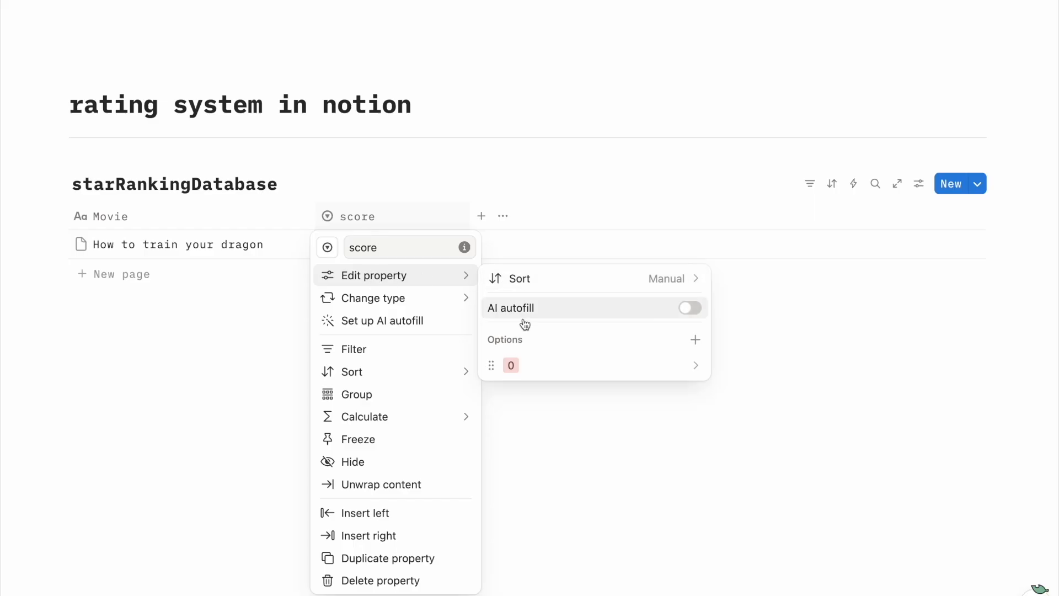
pyautogui.click(696, 341)
pyautogui.write('1')
pyautogui.press('Return')
pyautogui.write('2')
pyautogui.press('Return')
pyautogui.write('3')
pyautogui.press('Return')
pyautogui.write('4')
pyautogui.press('Return')
pyautogui.write('5')
pyautogui.press('Return')
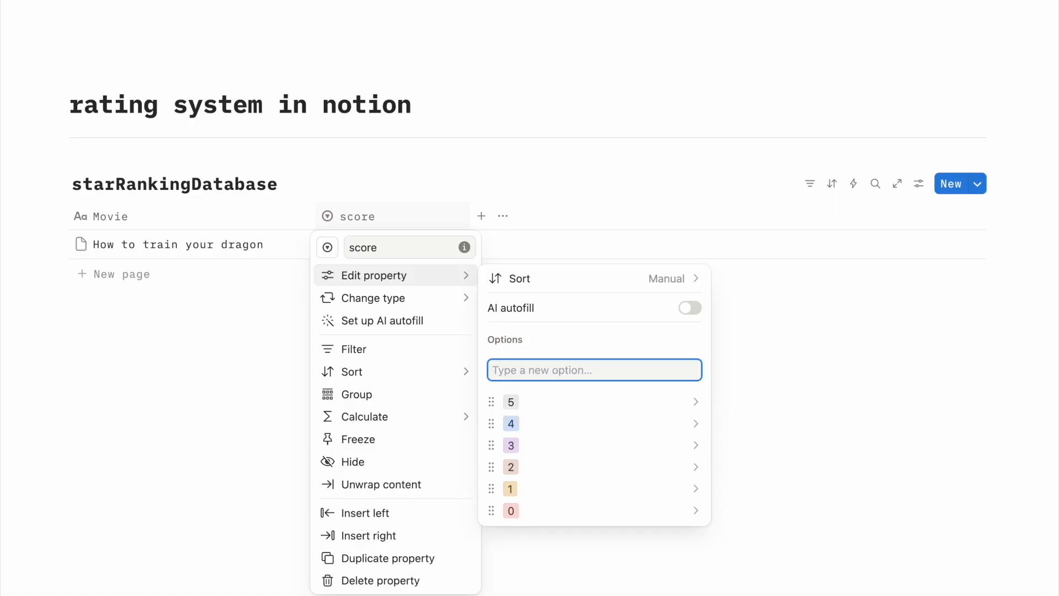
pyautogui.click(495, 422)
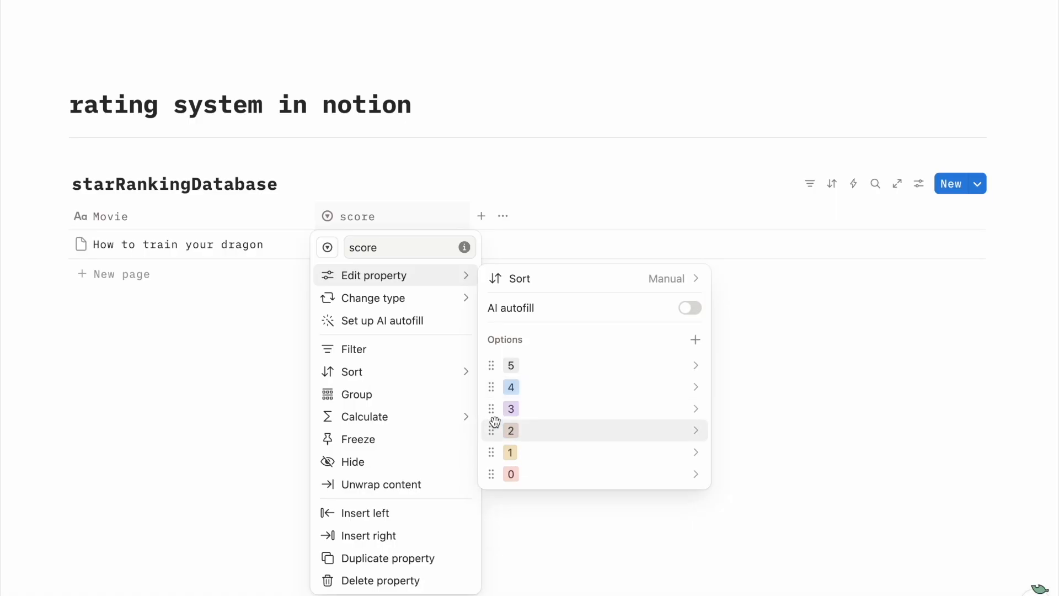
# - Set the colour of the score options 4, 3, 2, 1 and 0 to Default
pyautogui.click(498, 398)
pyautogui.click(570, 160)
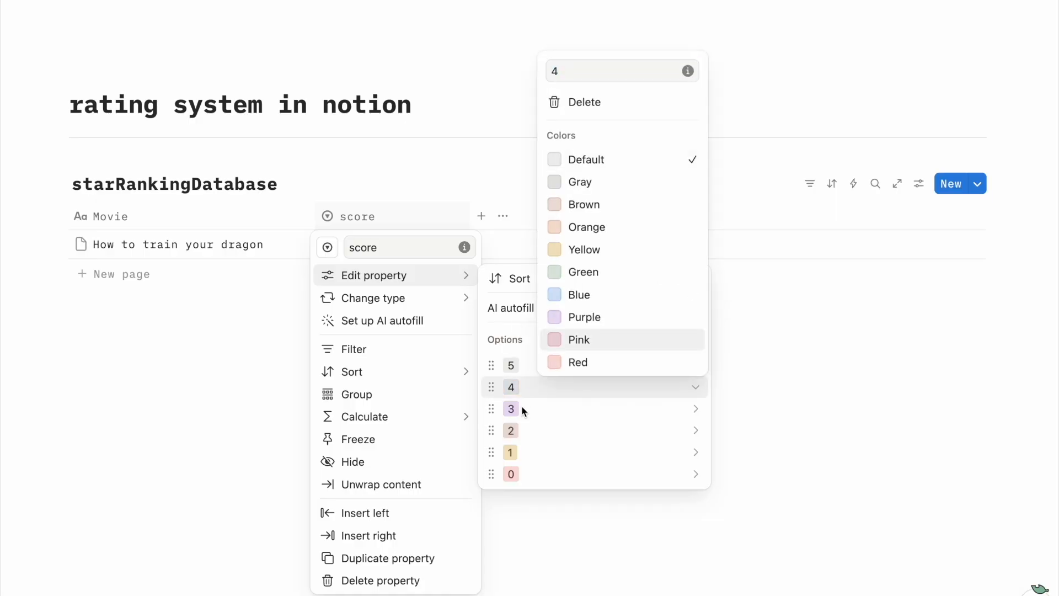
pyautogui.click(495, 409)
pyautogui.click(569, 182)
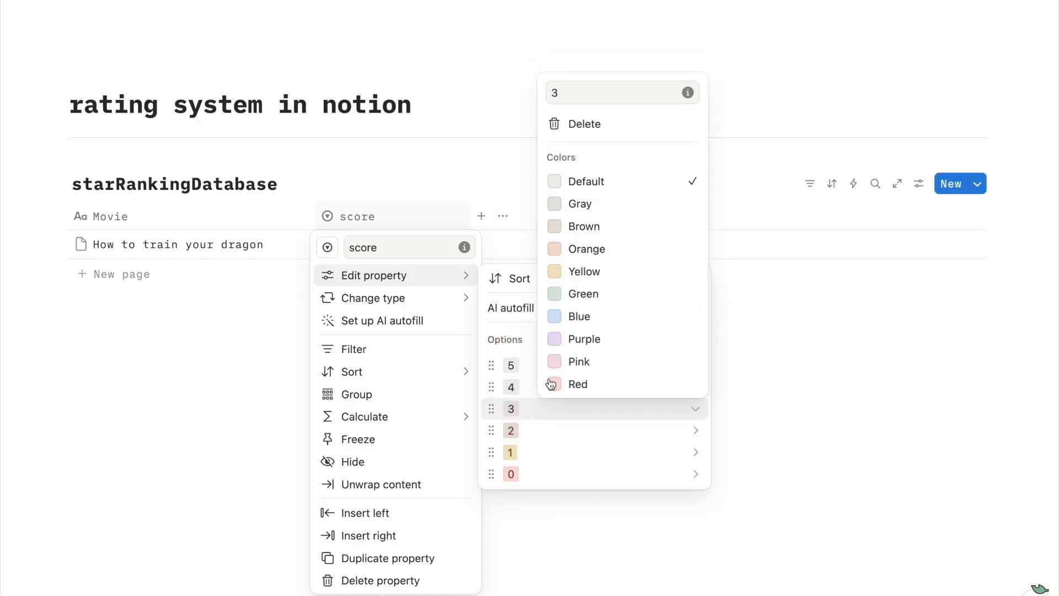
pyautogui.click(495, 430)
pyautogui.click(574, 208)
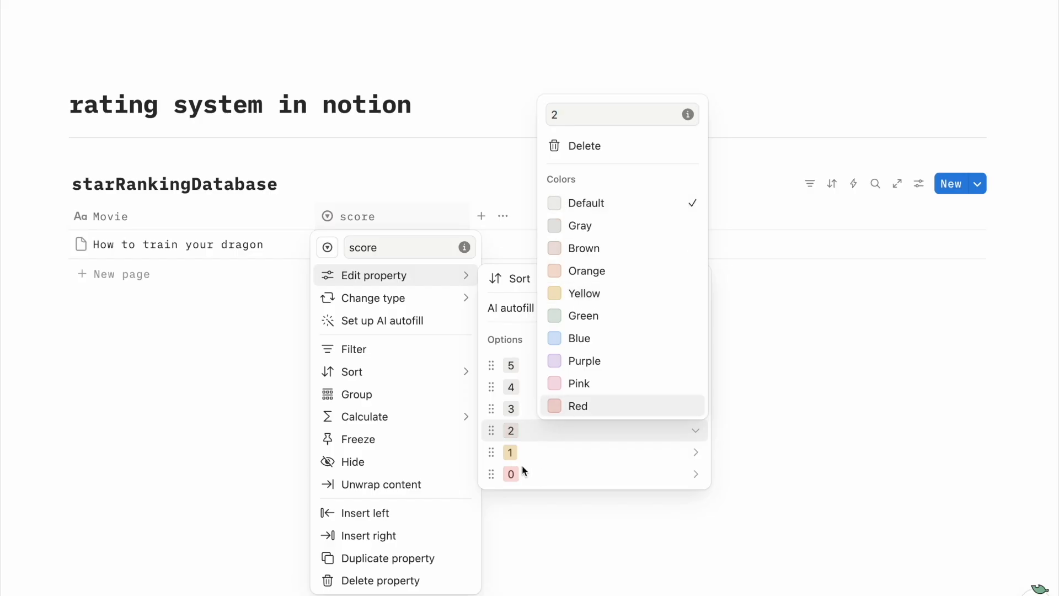
pyautogui.click(493, 453)
pyautogui.click(579, 225)
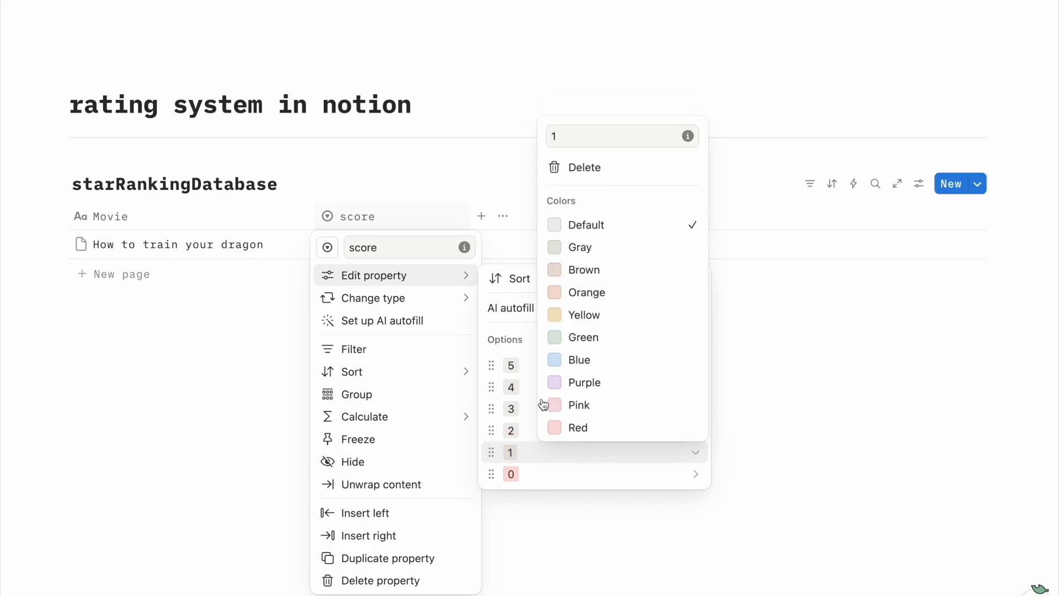
pyautogui.click(494, 474)
pyautogui.click(585, 246)
pyautogui.click(257, 362)
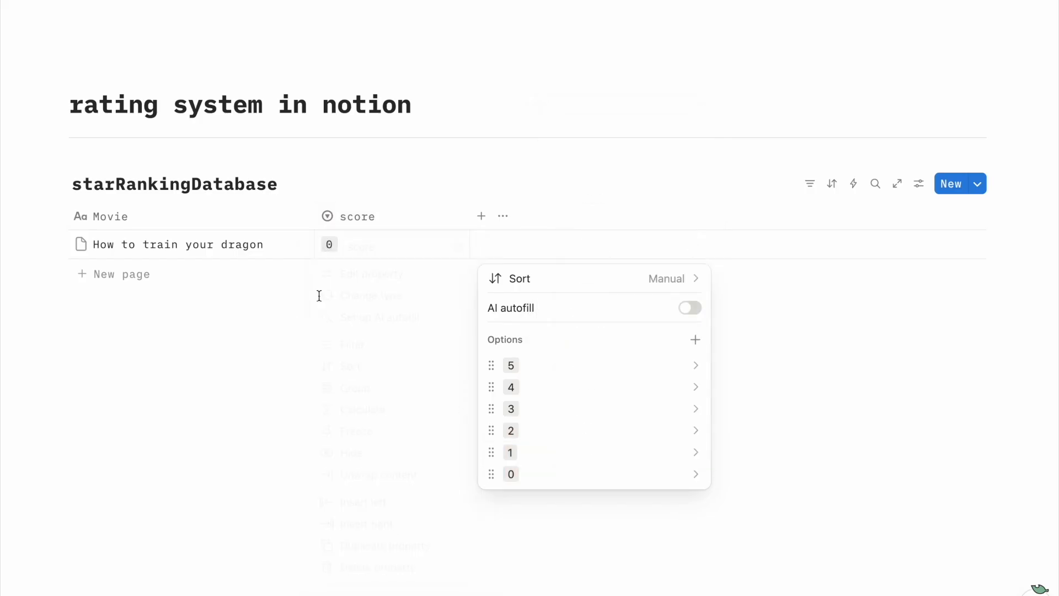
# - Try the score options 4, 2 and 0 on the "How to train your dragon" entry
pyautogui.click(343, 255)
pyautogui.click(354, 316)
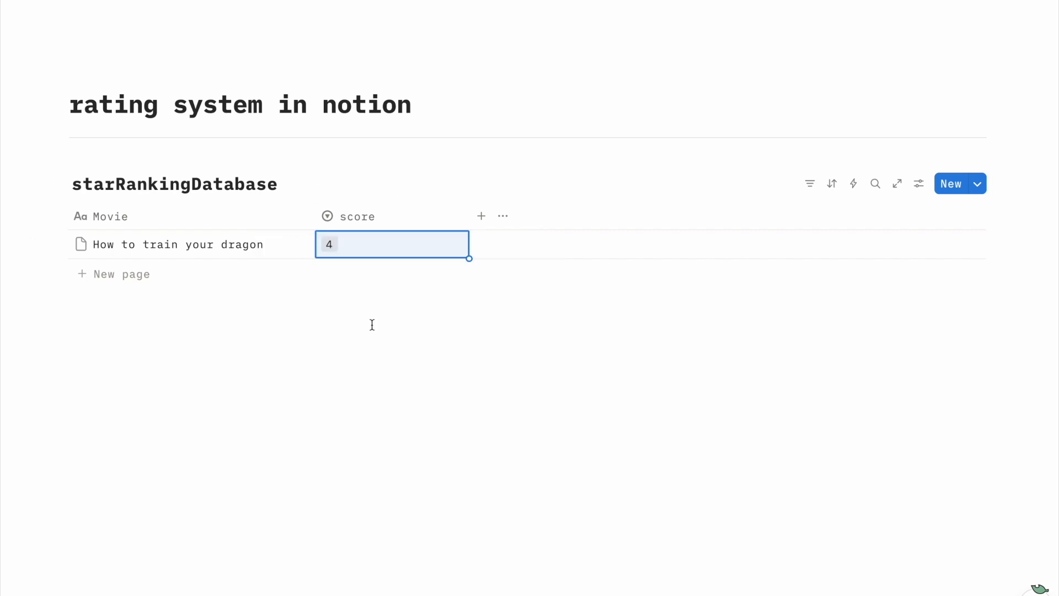
pyautogui.click(379, 259)
pyautogui.click(372, 361)
pyautogui.press('Return')
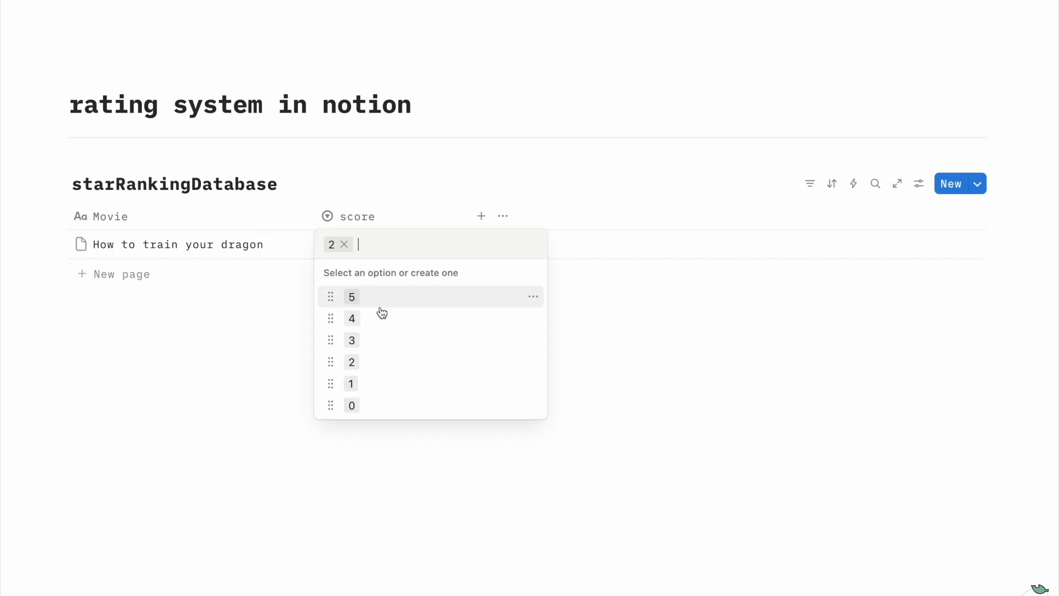
pyautogui.click(376, 409)
pyautogui.click(391, 257)
pyautogui.click(276, 292)
# - Set the score of the "How to train your dragon" entry to 5
pyautogui.click(364, 250)
pyautogui.click(373, 301)
pyautogui.click(314, 322)
pyautogui.click(371, 258)
pyautogui.click(179, 356)
# - Paste a star legend below the database, matching ☆☆☆☆☆ through ★★★★★ with the scores 0 to 5
pyautogui.click(151, 343)
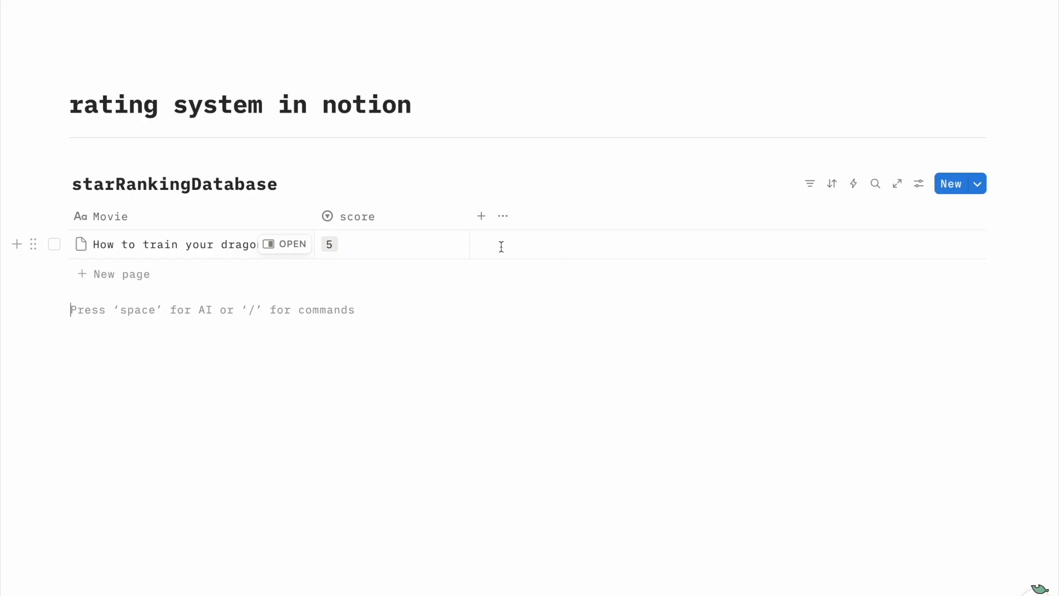
pyautogui.hotkey('ctrl', 'v')
pyautogui.rightClick(190, 306)
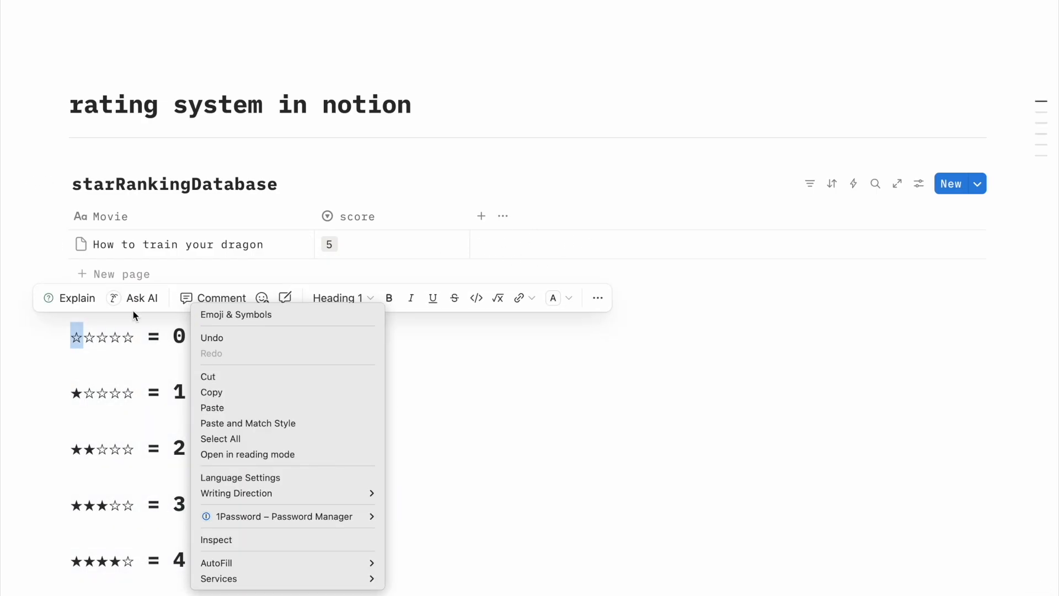
pyautogui.press('Escape')
pyautogui.click(227, 343)
# - Add a Formula property to the movie database and name it starVisual
pyautogui.scroll(-2, 147, 305)
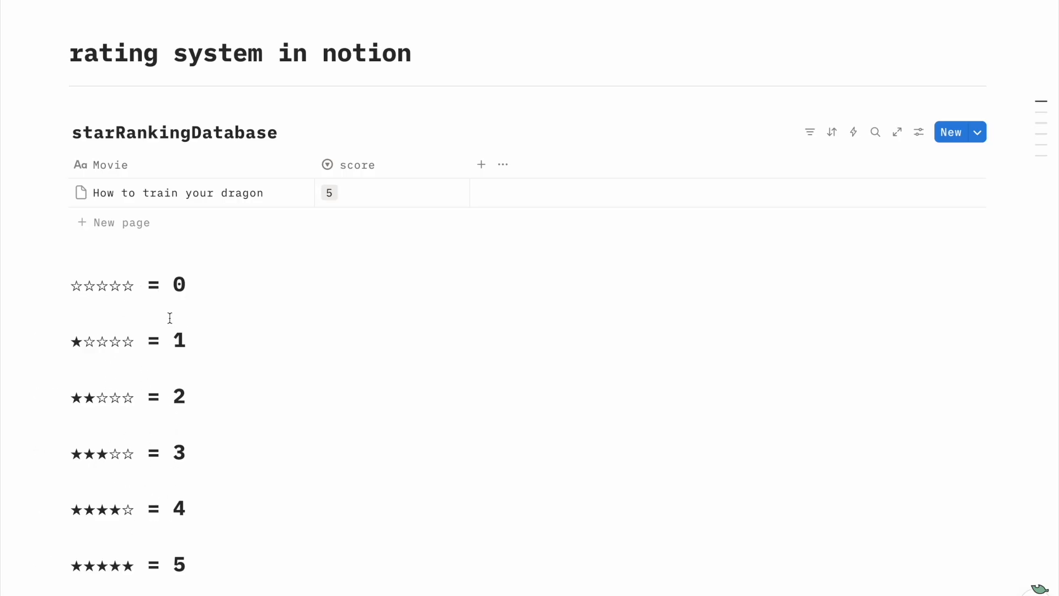
pyautogui.scroll(1, 502, 193)
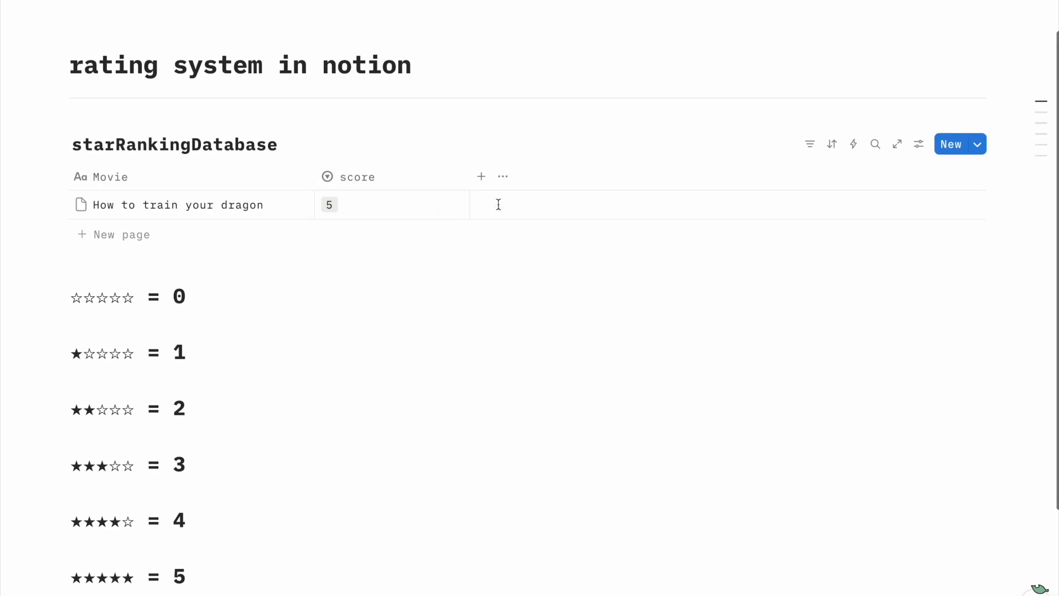
pyautogui.click(482, 176)
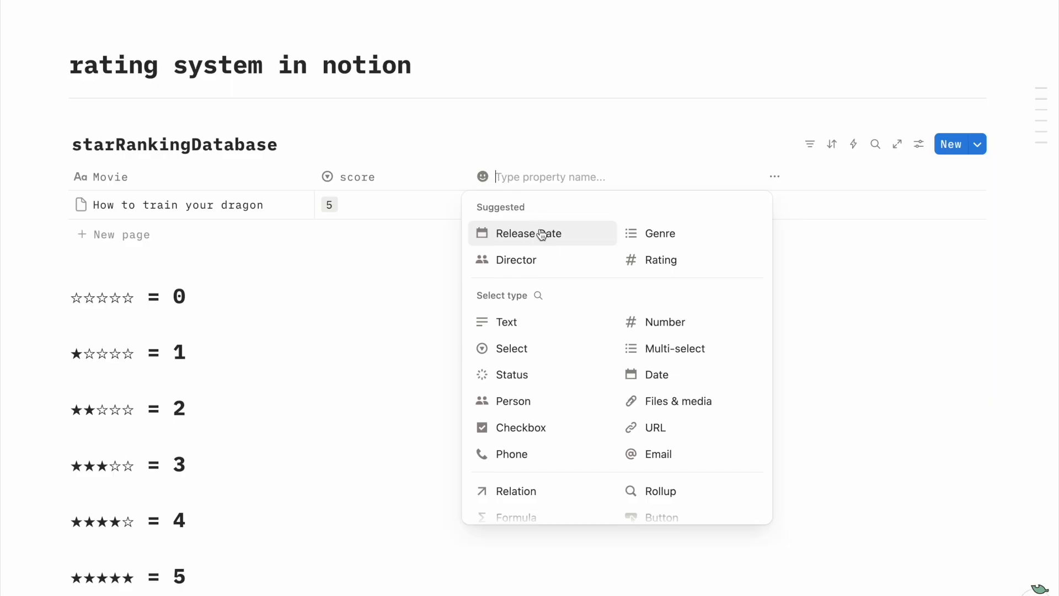
pyautogui.scroll(-3, 508, 270)
pyautogui.click(513, 427)
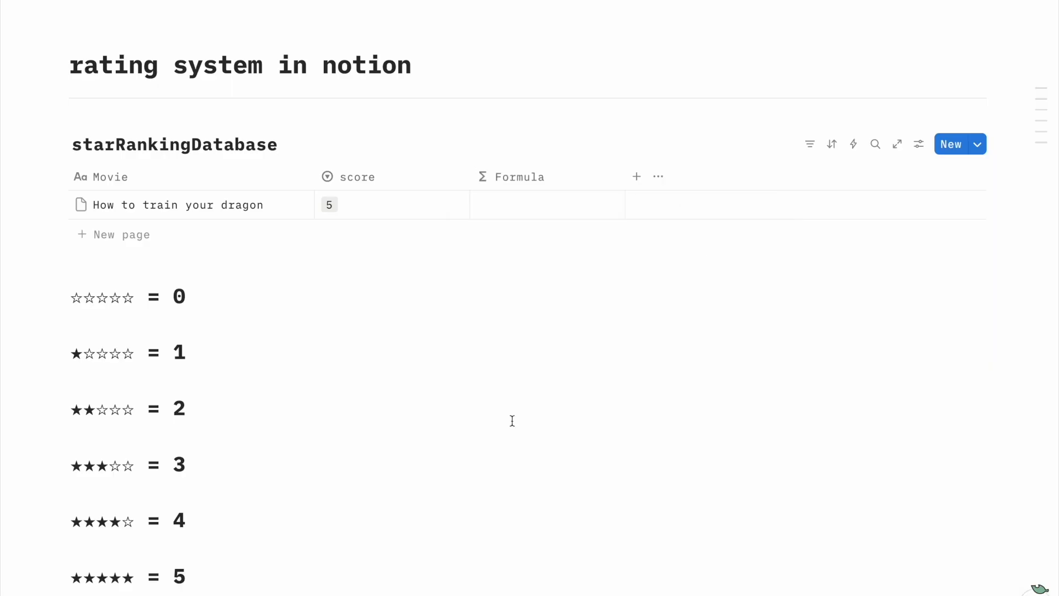
pyautogui.click(536, 182)
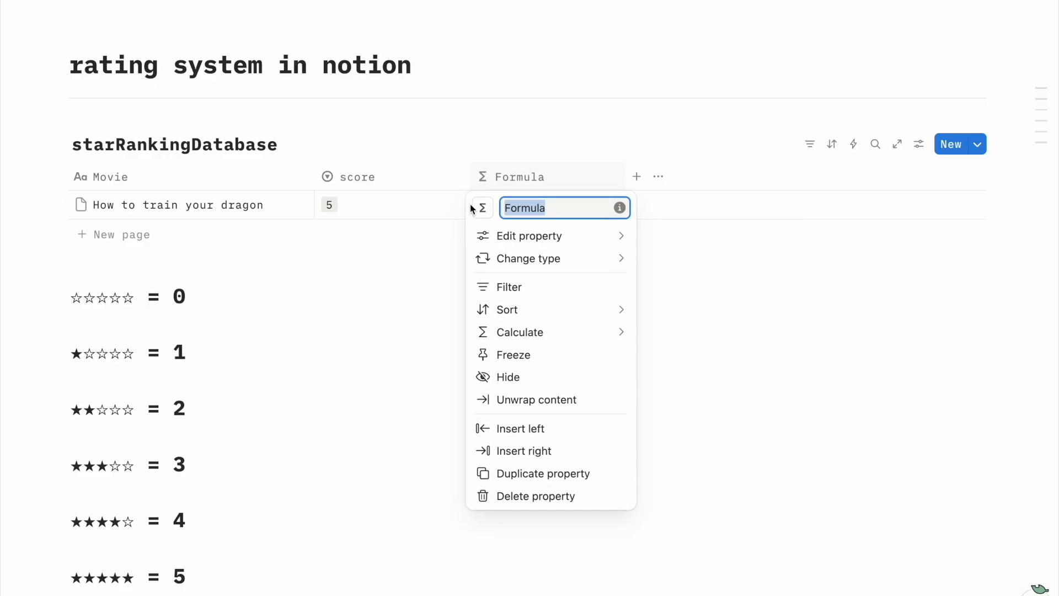
pyautogui.write('starVisual')
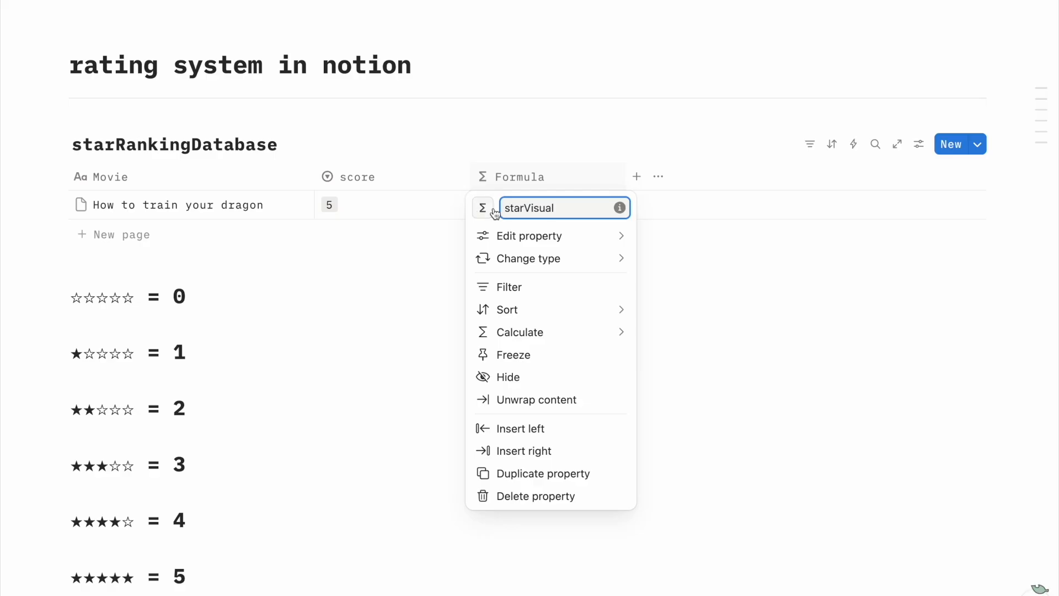
pyautogui.click(469, 139)
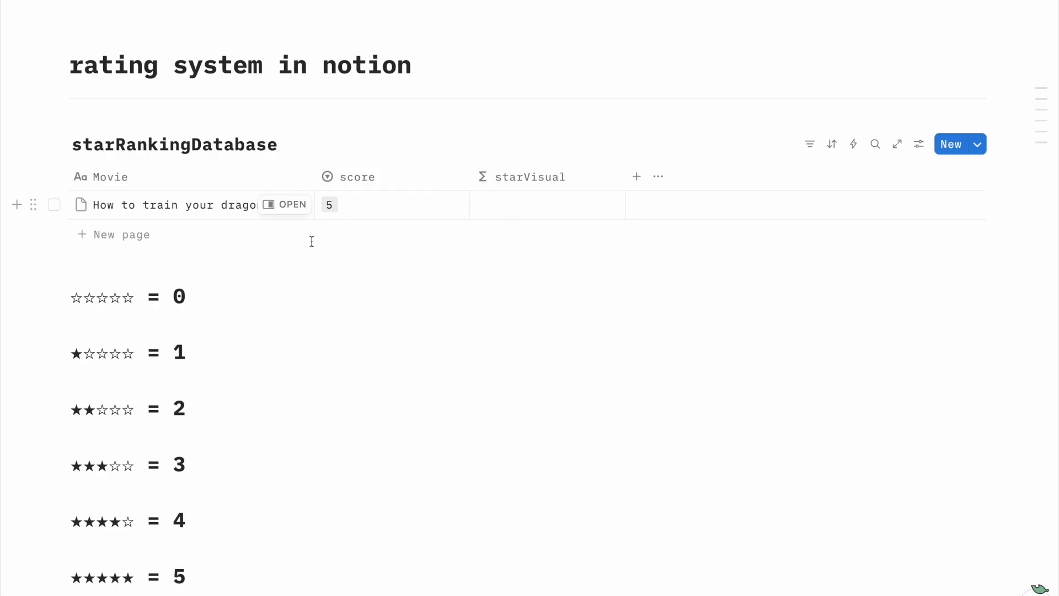
pyautogui.moveTo(135, 297); pyautogui.dragTo(70, 298)
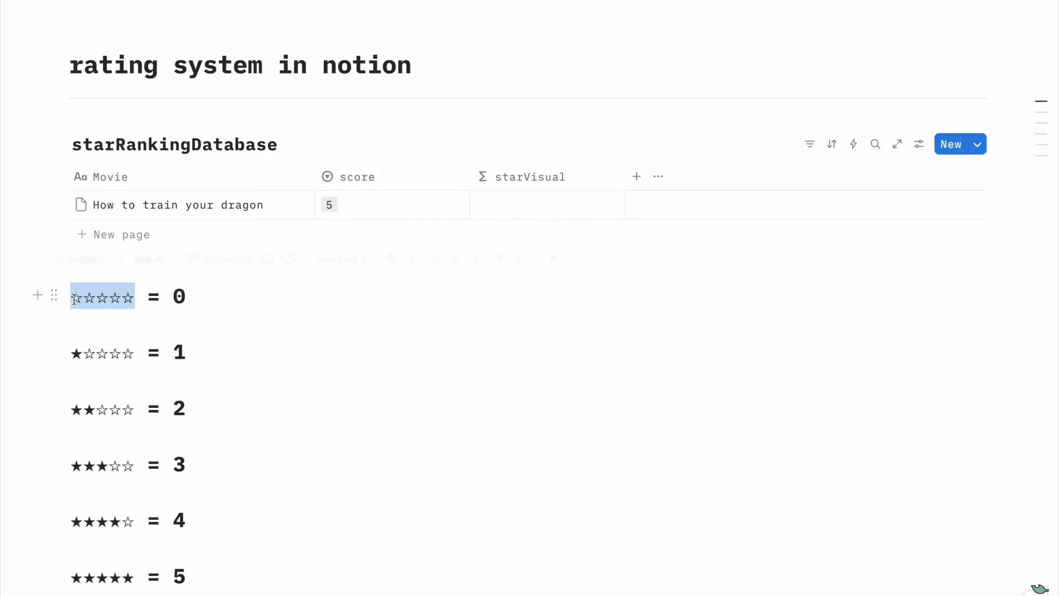
pyautogui.click(174, 297)
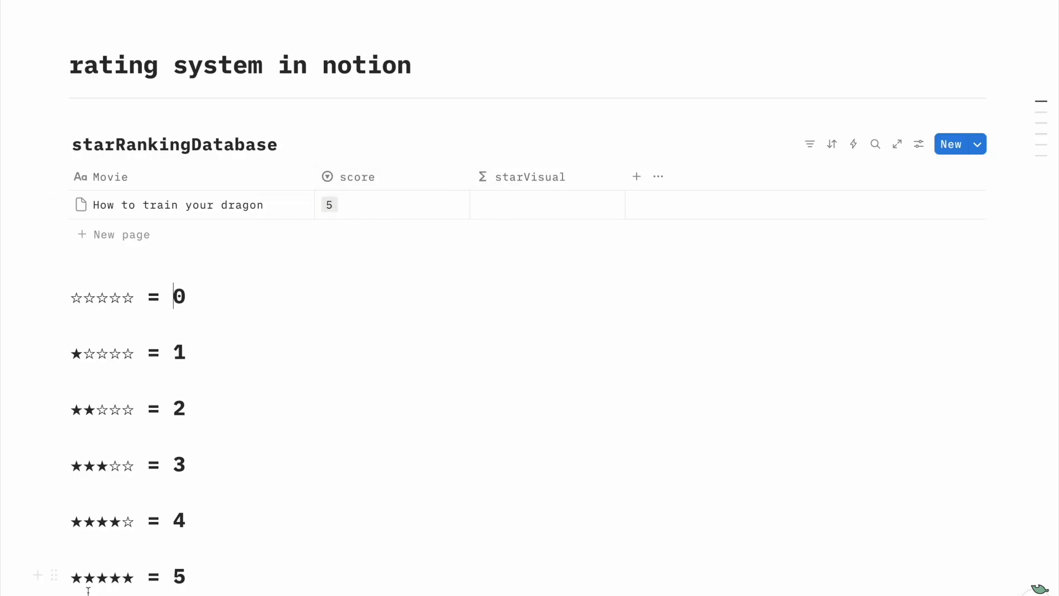
pyautogui.moveTo(73, 586); pyautogui.dragTo(173, 572)
pyautogui.scroll(2, 173, 546)
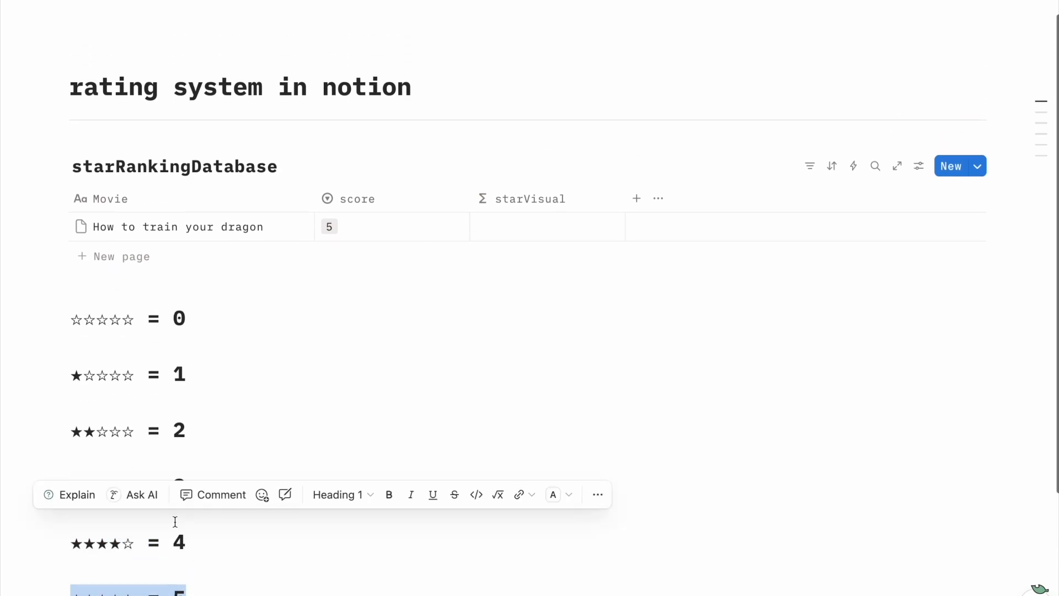
pyautogui.click(149, 332)
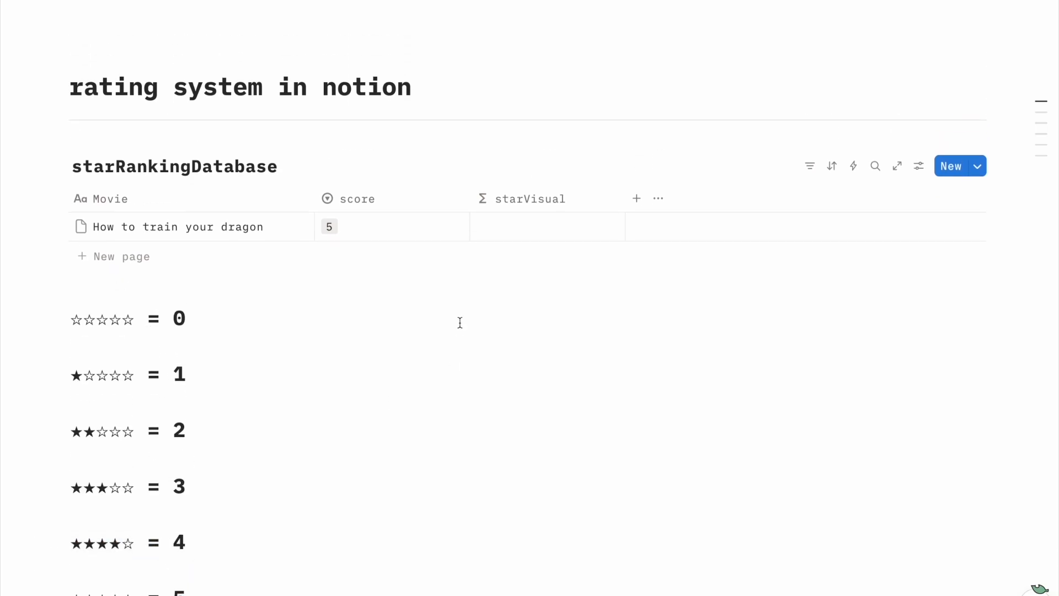
# - Start the starVisual formula with the text string "rating: "
pyautogui.click(515, 227)
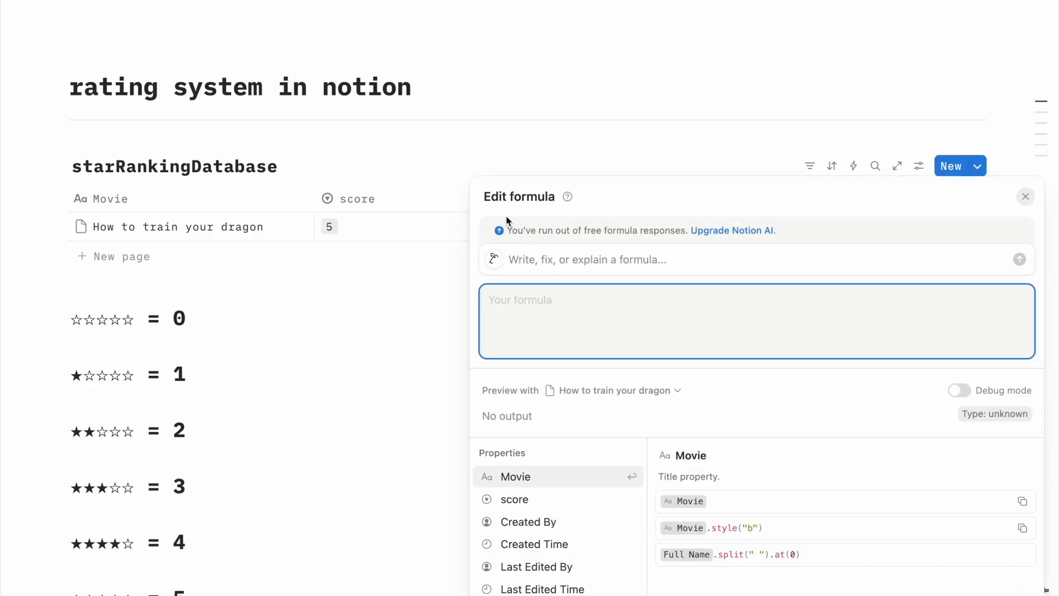
pyautogui.moveTo(542, 192); pyautogui.dragTo(570, 219)
pyautogui.click(619, 324)
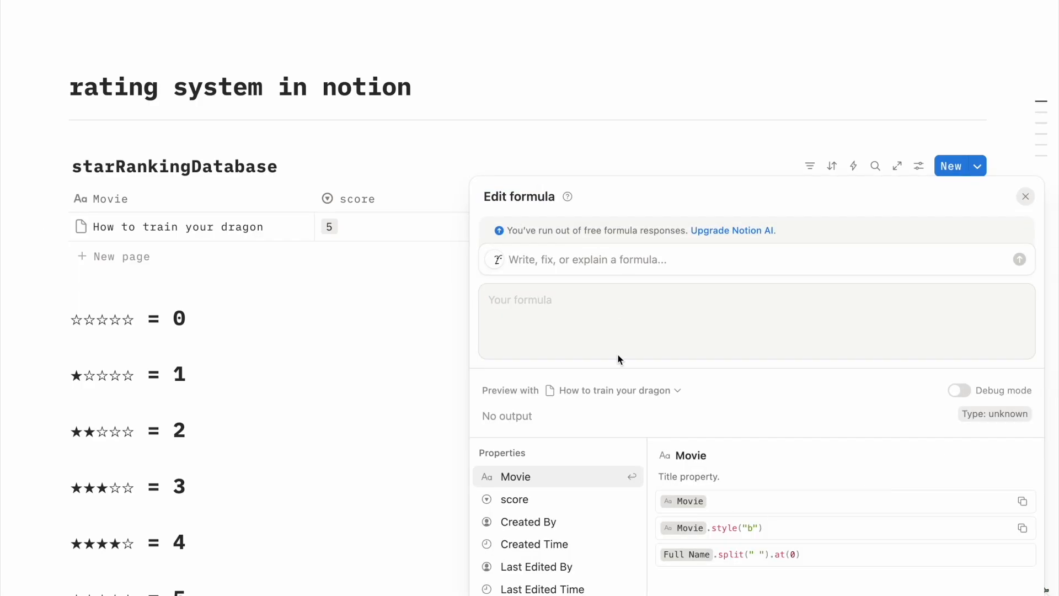
pyautogui.click(508, 301)
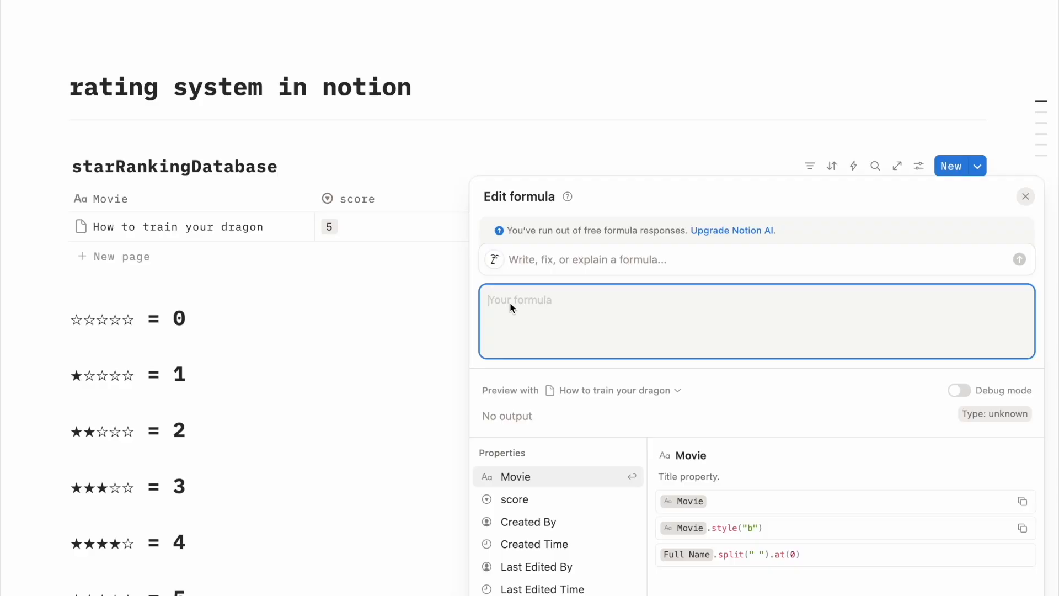
pyautogui.write('"ratin')
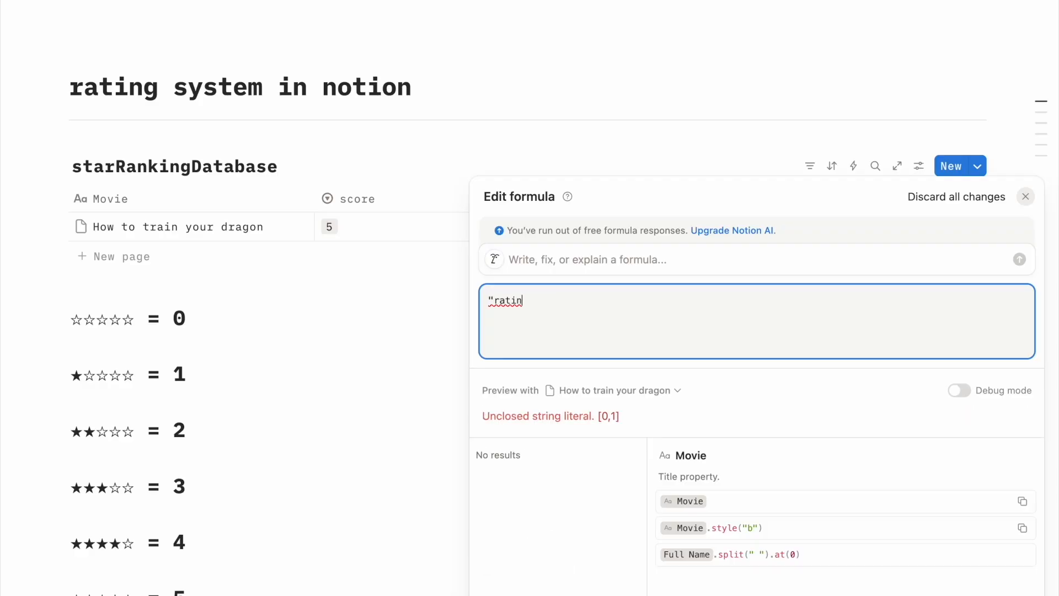
pyautogui.write('g: "')
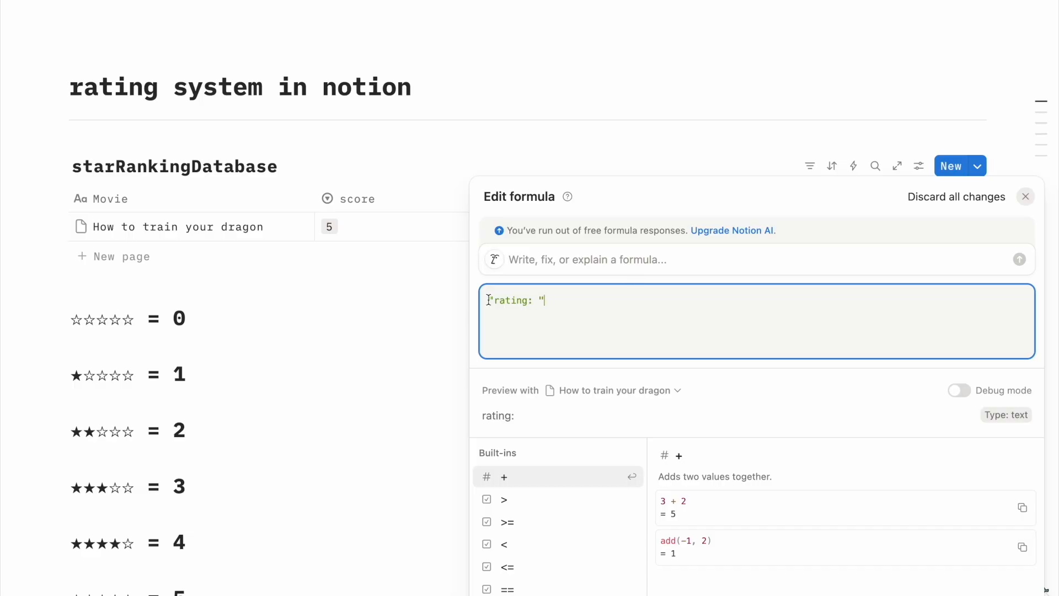
pyautogui.click(463, 317)
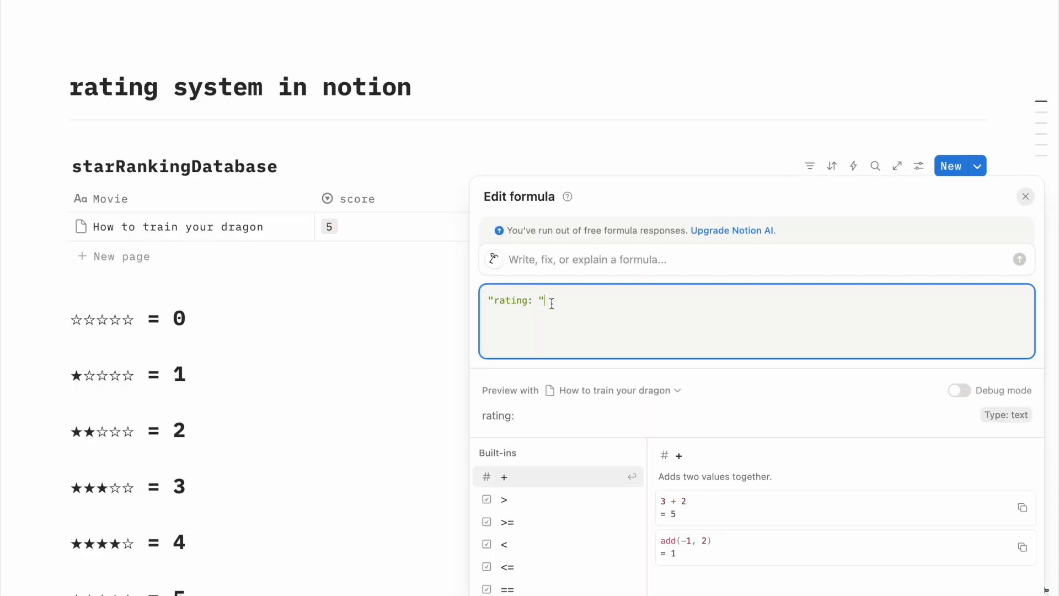
pyautogui.click(437, 337)
pyautogui.click(502, 232)
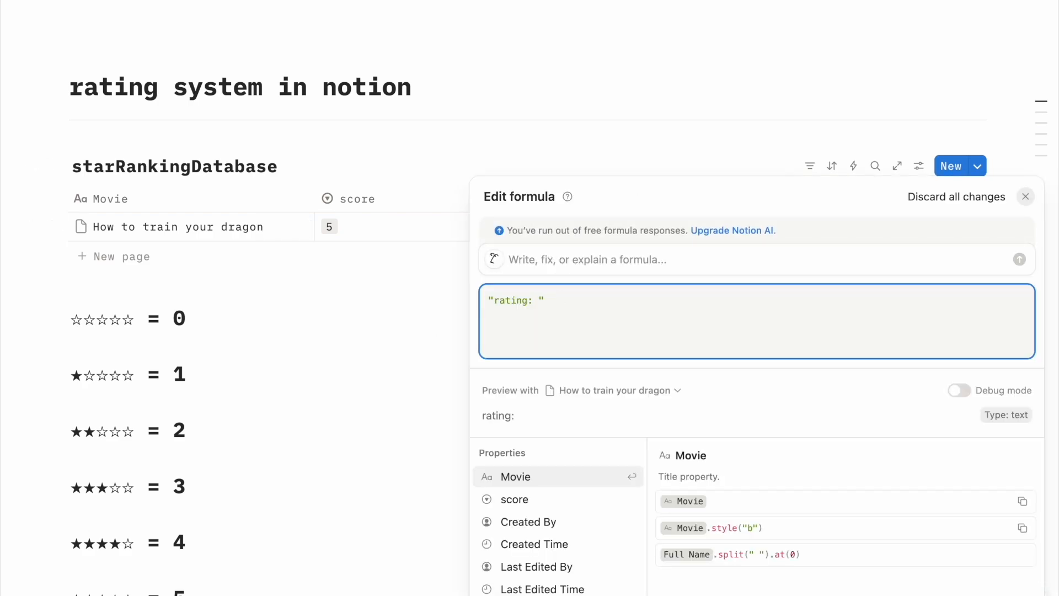
# - Extend the formula with + and, on a new indented line, an if( condition testing score == "0"
pyautogui.write('+')
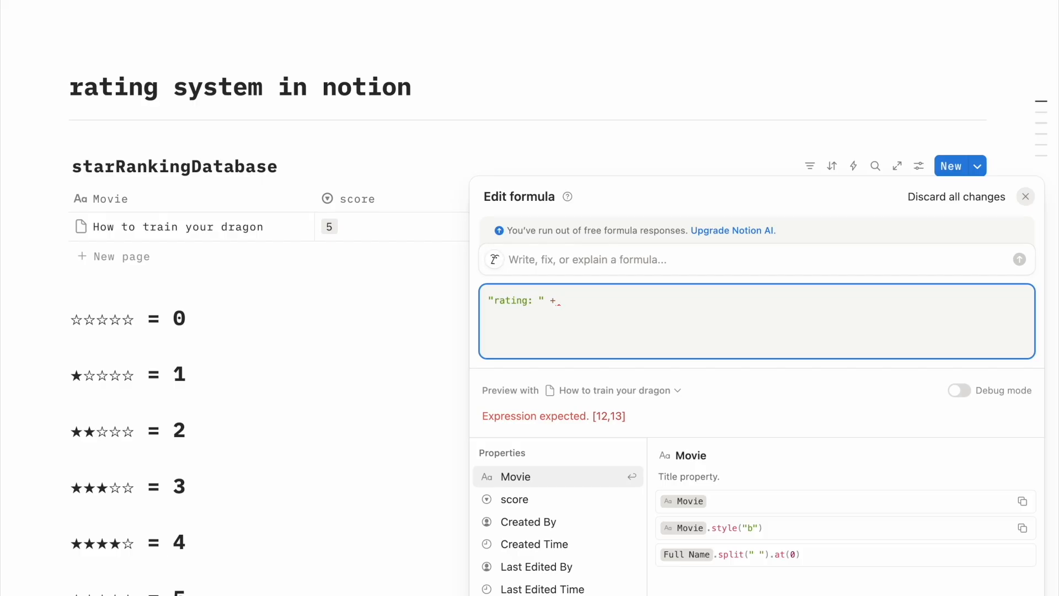
pyautogui.press('Return')
pyautogui.press('Tab')
pyautogui.write('if')
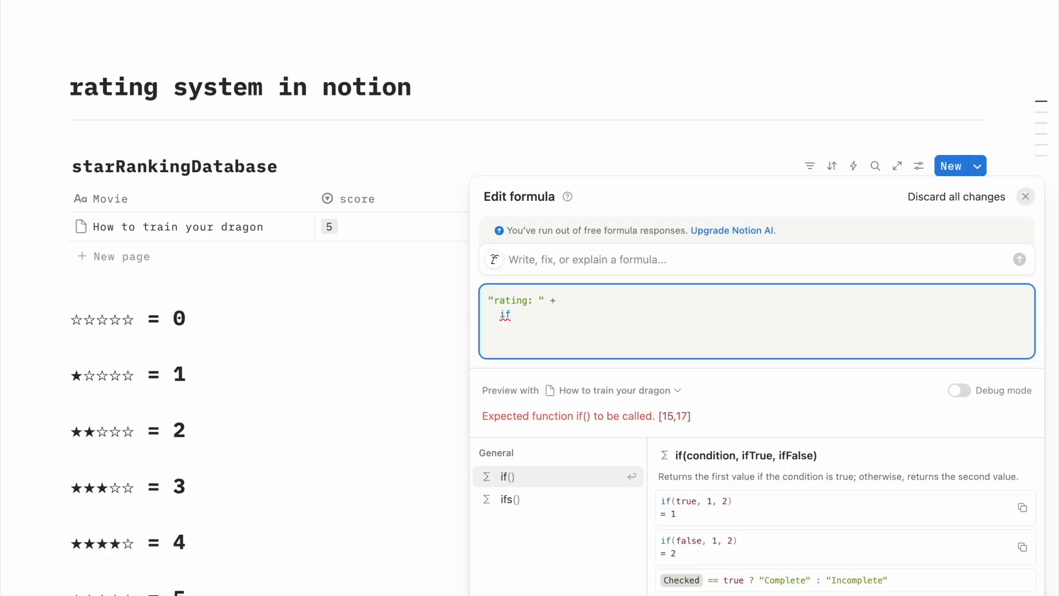
pyautogui.write('(')
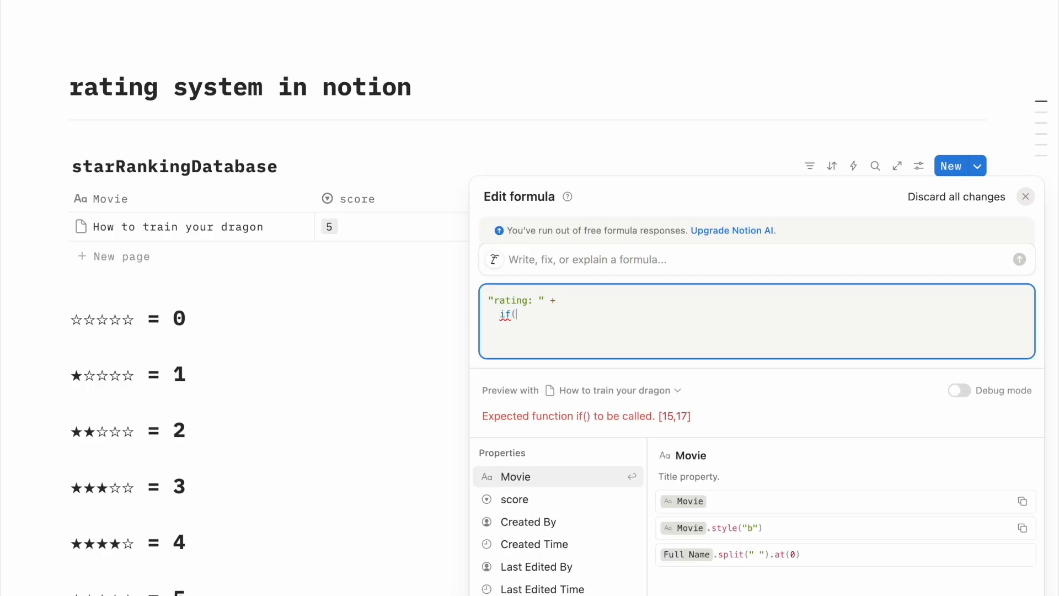
pyautogui.click(508, 500)
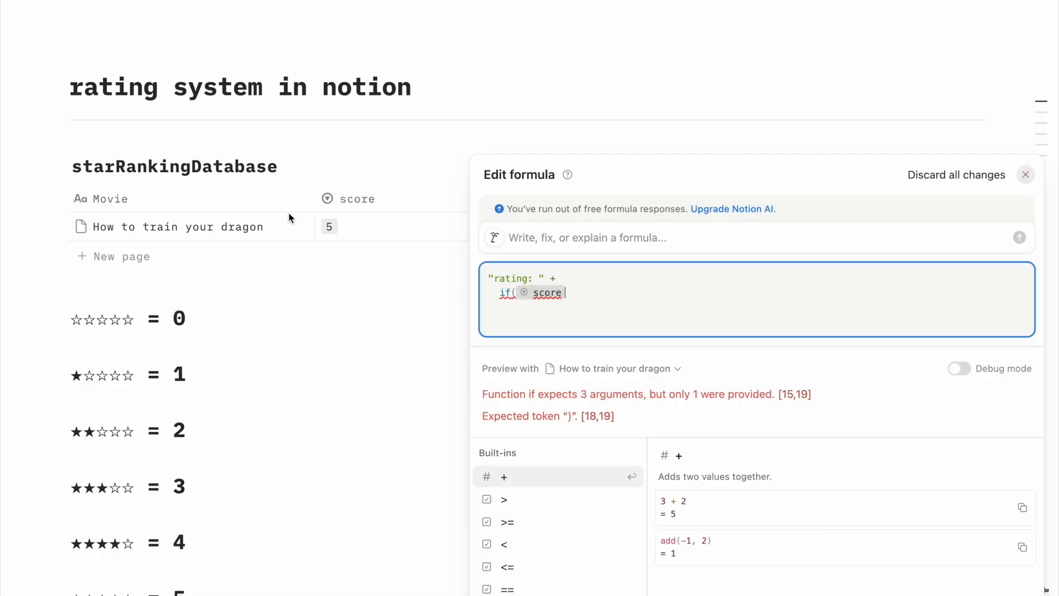
pyautogui.write('==')
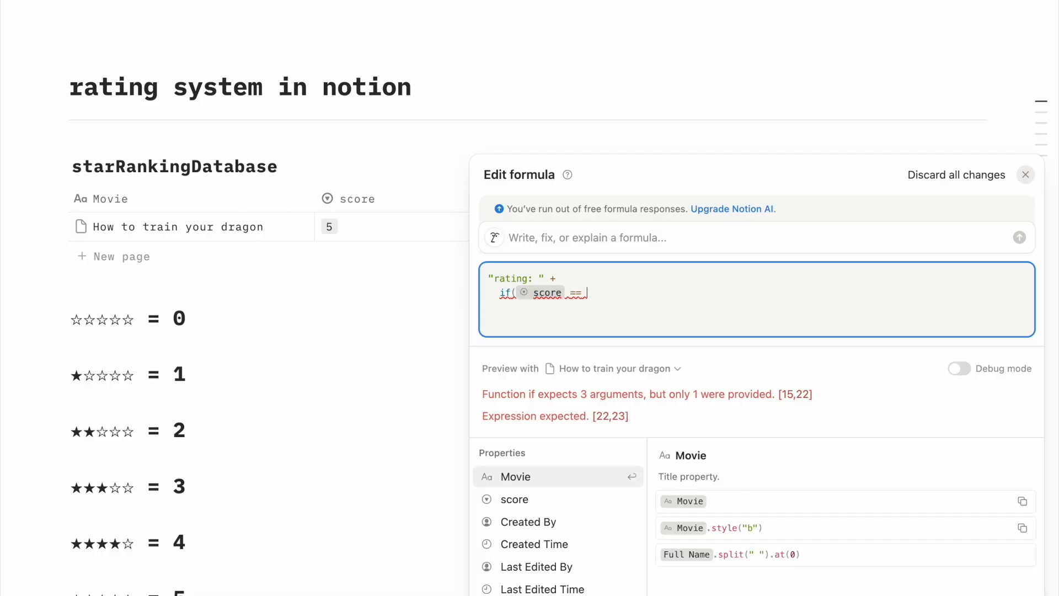
pyautogui.write(' "')
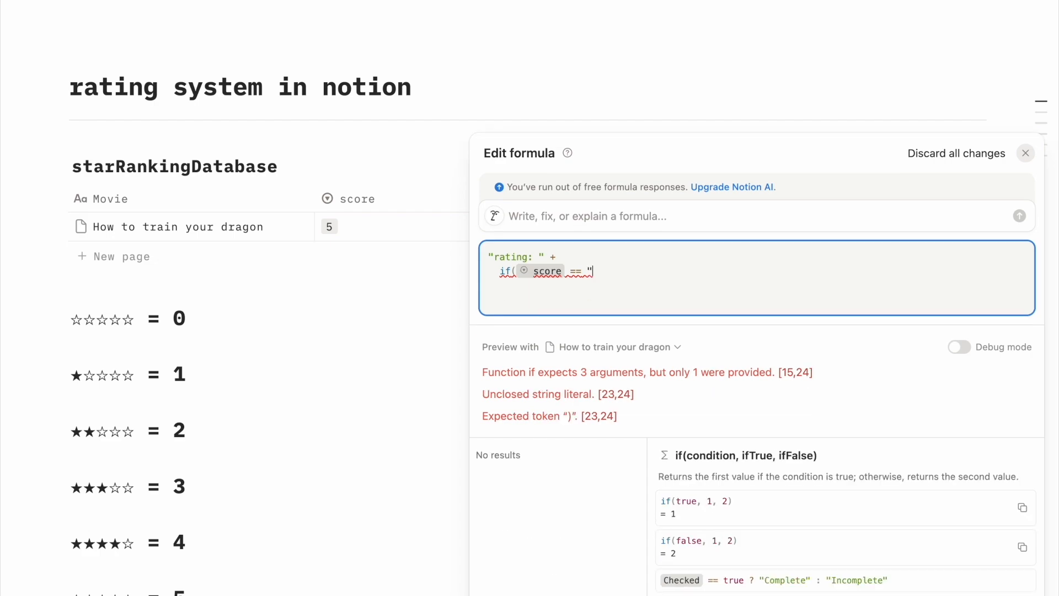
pyautogui.write('0"')
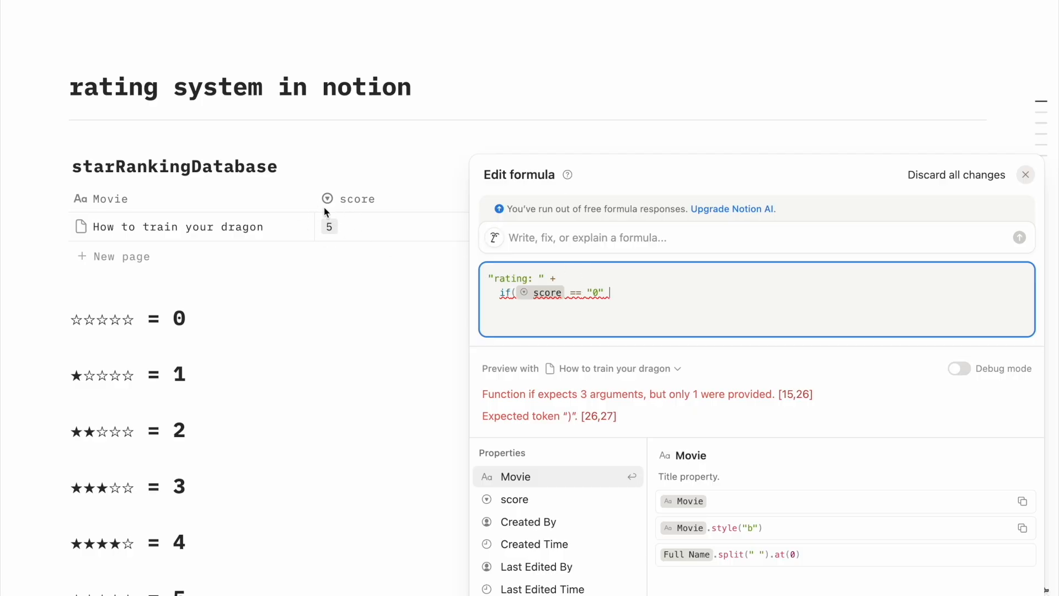
pyautogui.click(588, 290)
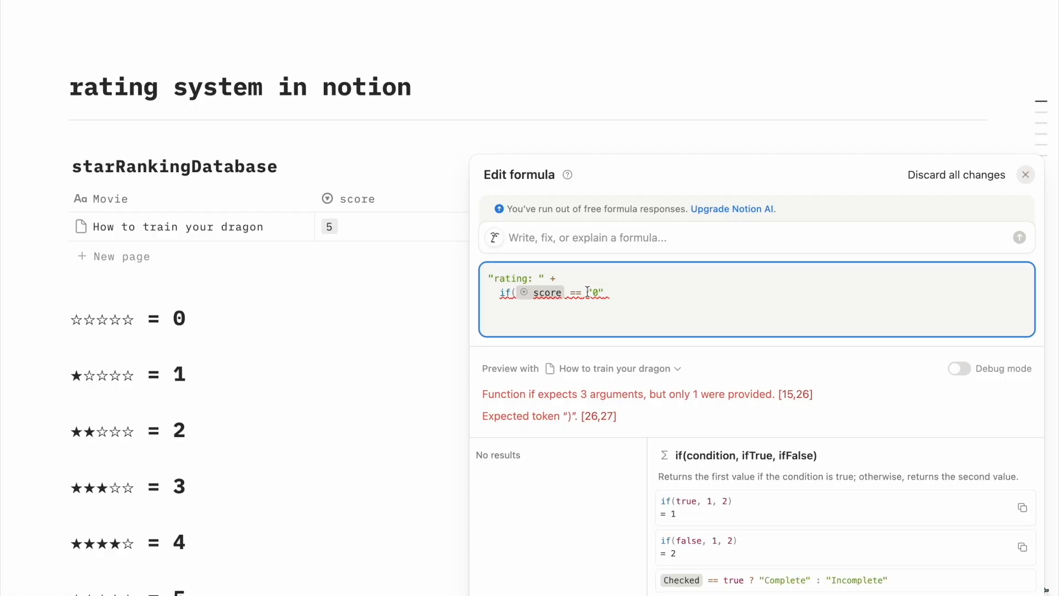
pyautogui.moveTo(609, 293); pyautogui.dragTo(580, 293)
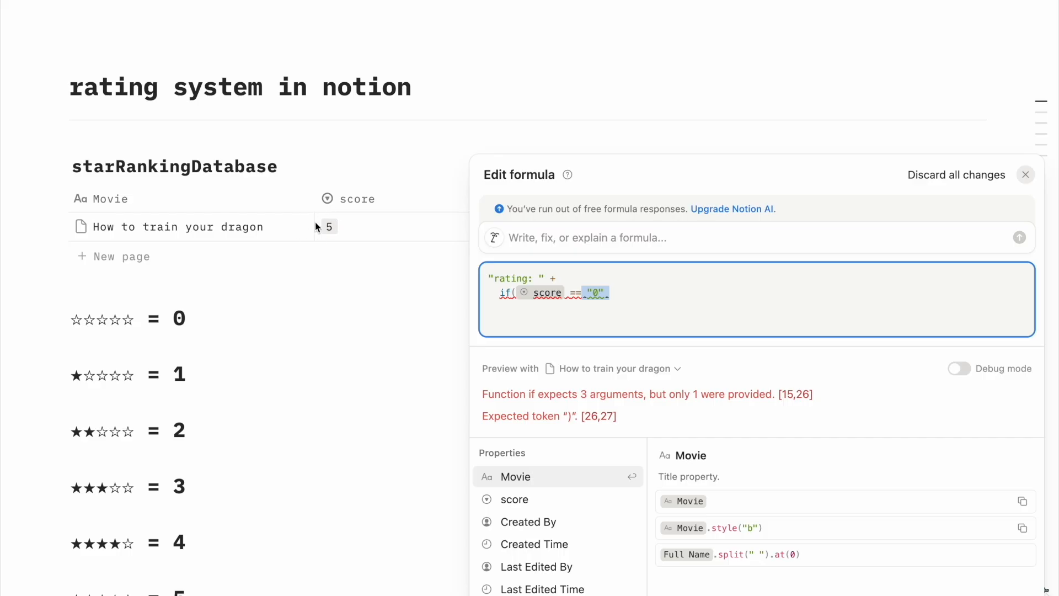
pyautogui.click(593, 293)
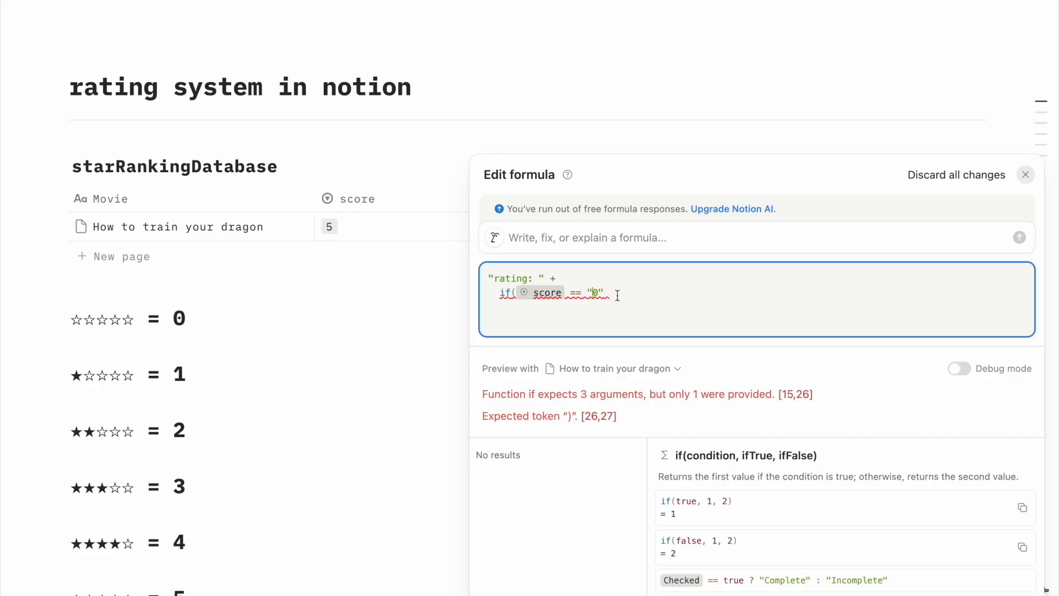
pyautogui.click(631, 290)
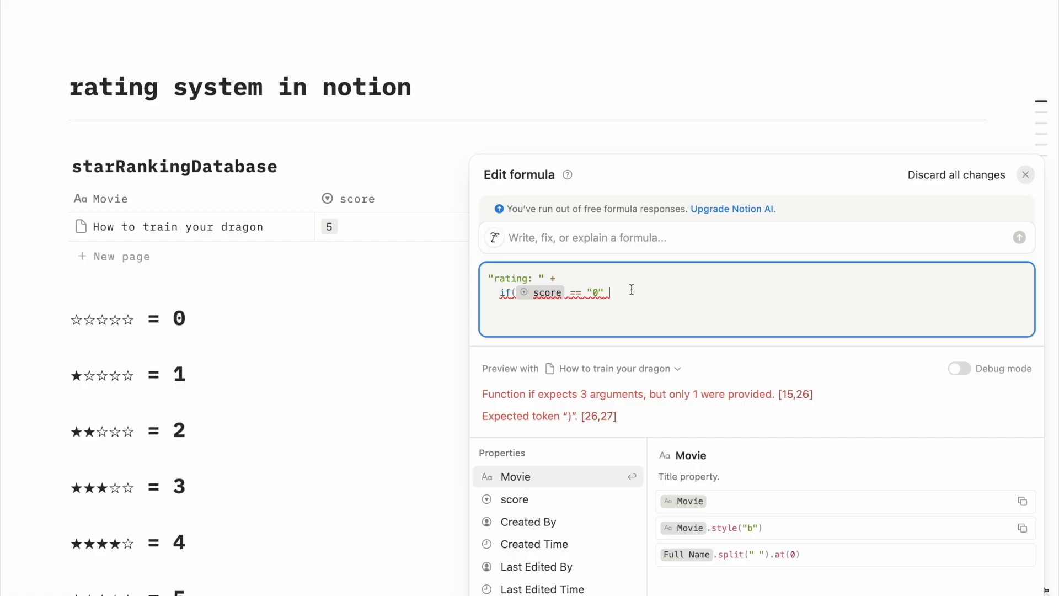
# - Complete the if function with "☆☆☆☆☆" as the true result and an empty string "" as the false result
pyautogui.write(', ')
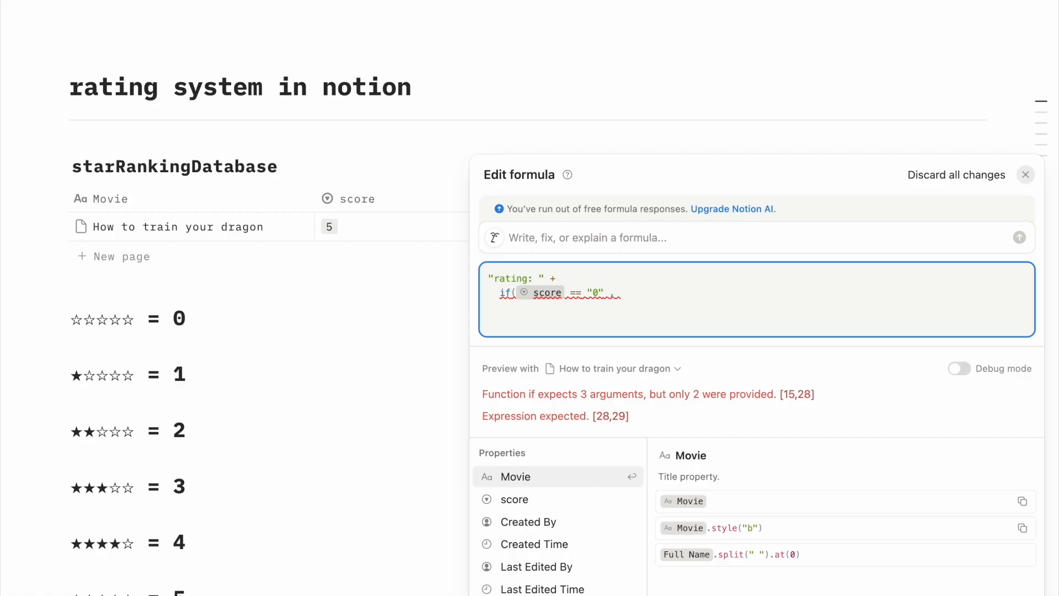
pyautogui.write('"')
pyautogui.write('☆☆☆☆☆')
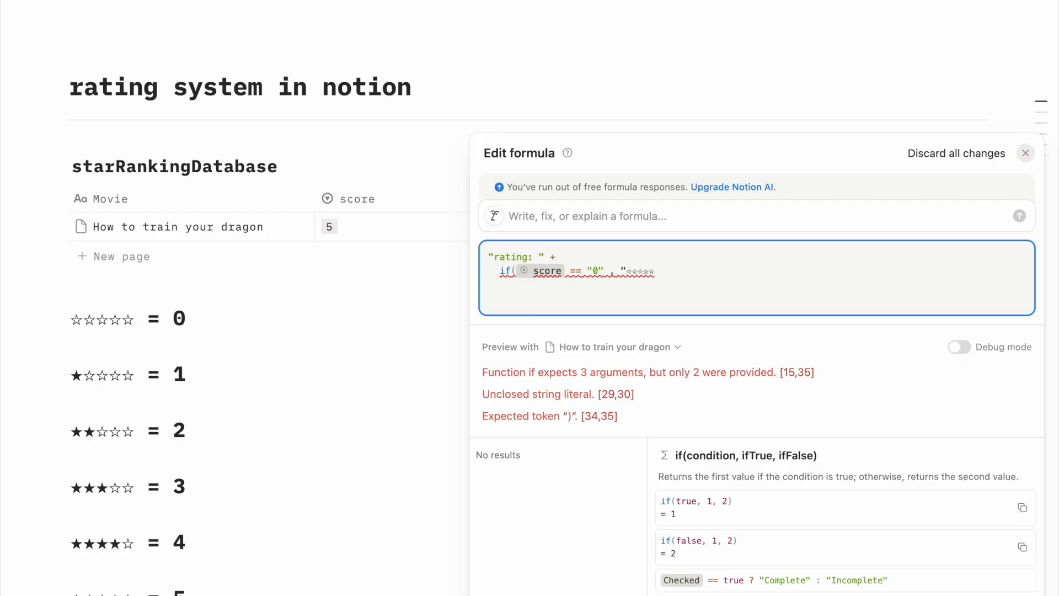
pyautogui.write('"')
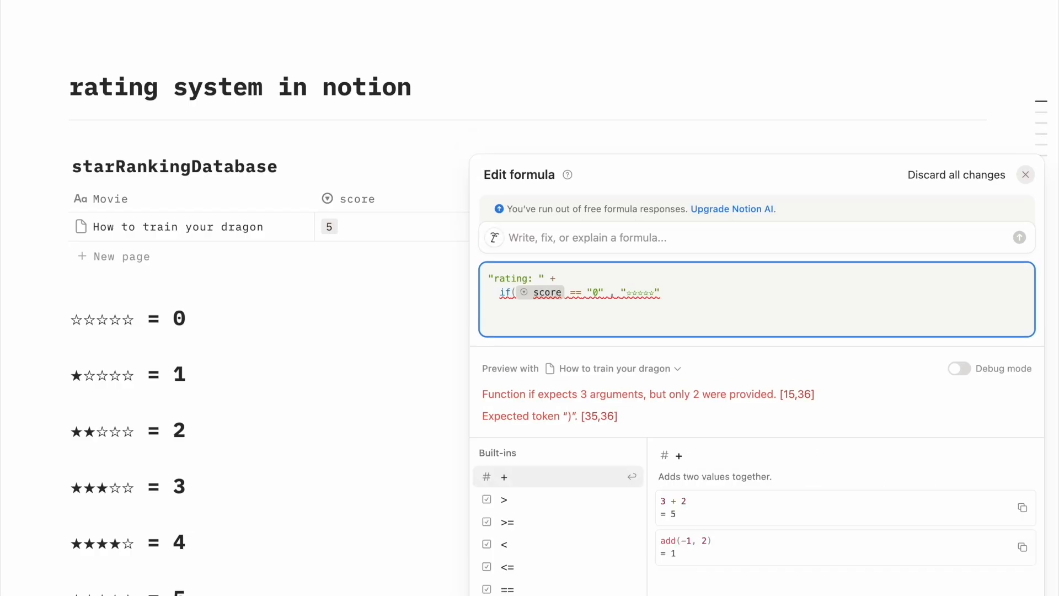
pyautogui.write(', ')
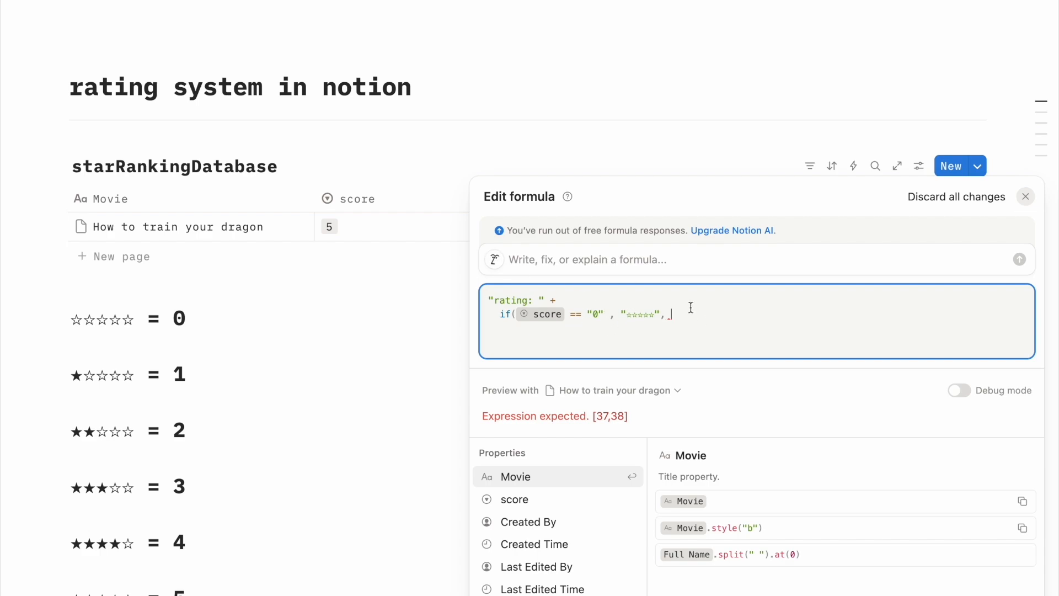
pyautogui.write('""')
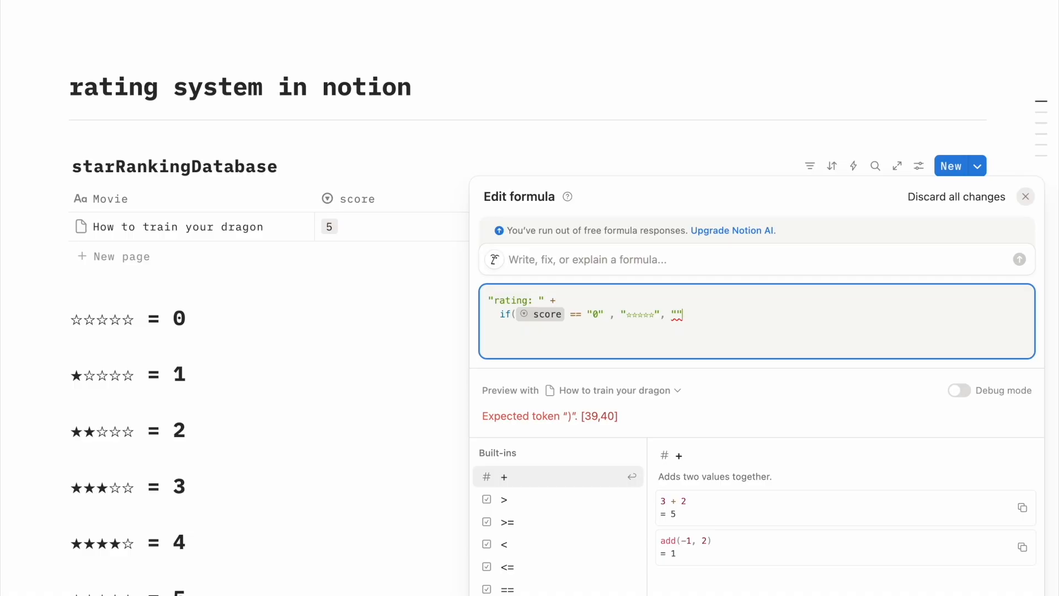
pyautogui.write(')')
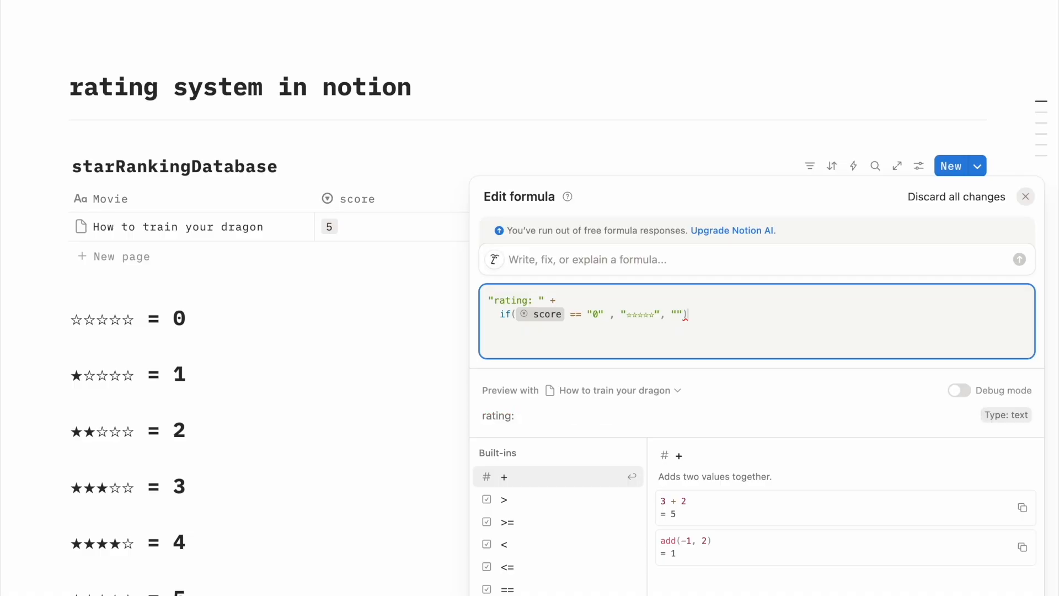
# - Close the formula editor and set the score of How to train your dragon to 0
pyautogui.click(427, 305)
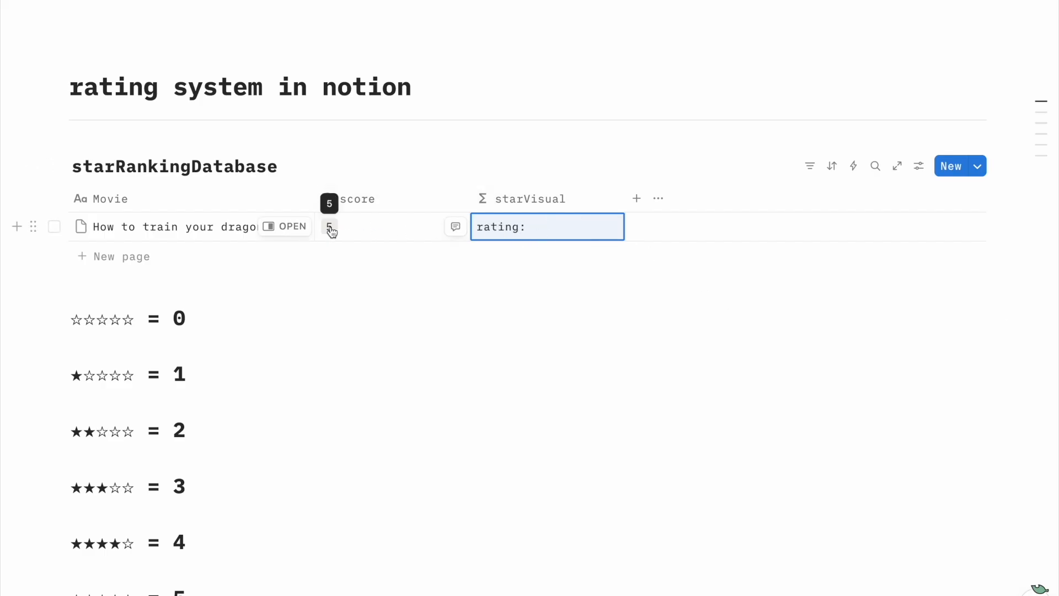
pyautogui.click(355, 232)
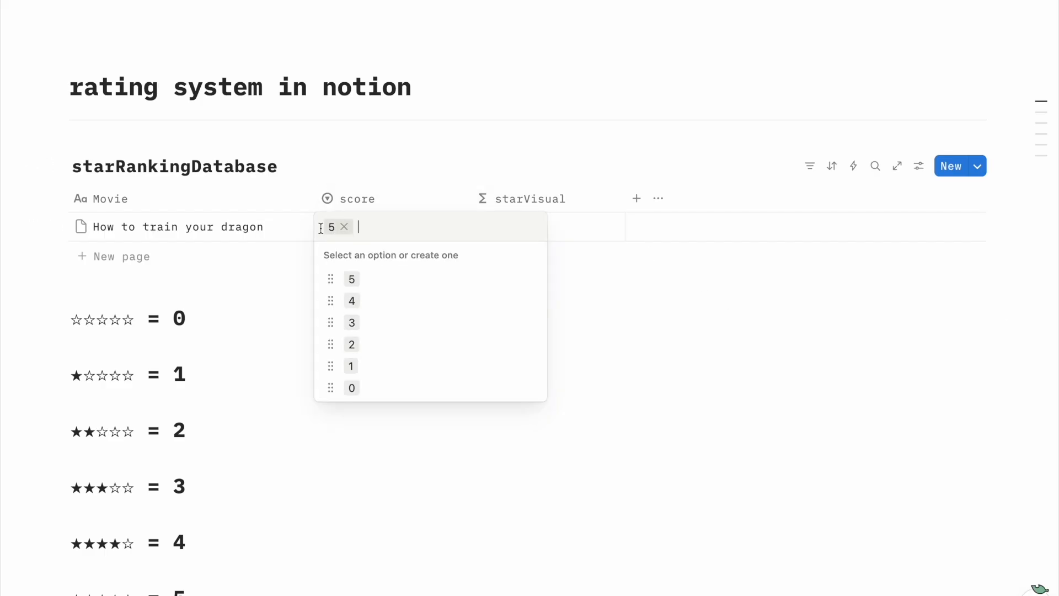
pyautogui.click(373, 386)
pyautogui.click(433, 339)
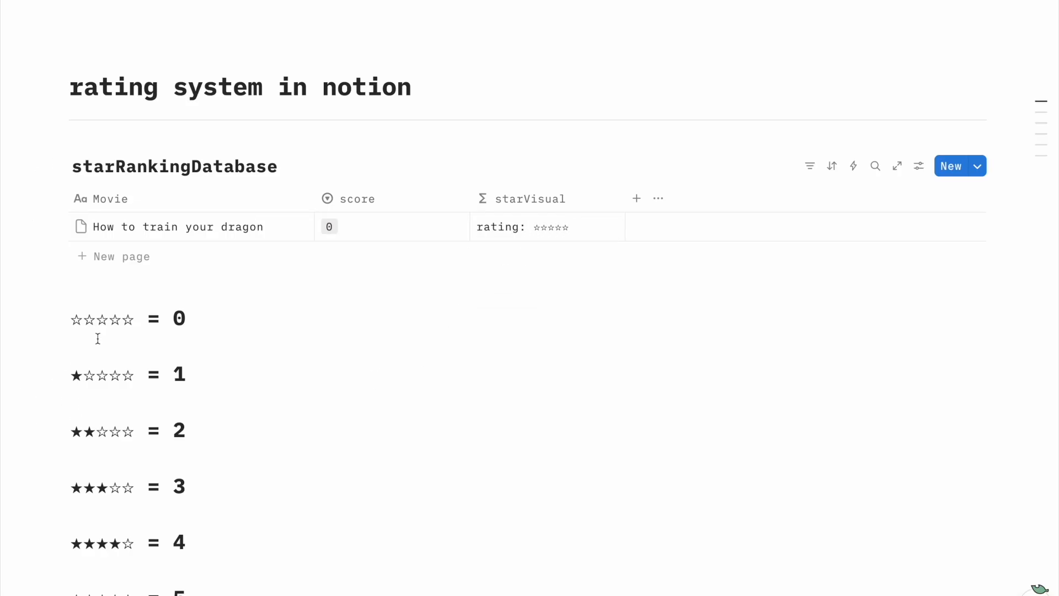
# - Copy the ★☆☆☆☆ characters from the reference line for a score of 1
pyautogui.scroll(-2, 165, 364)
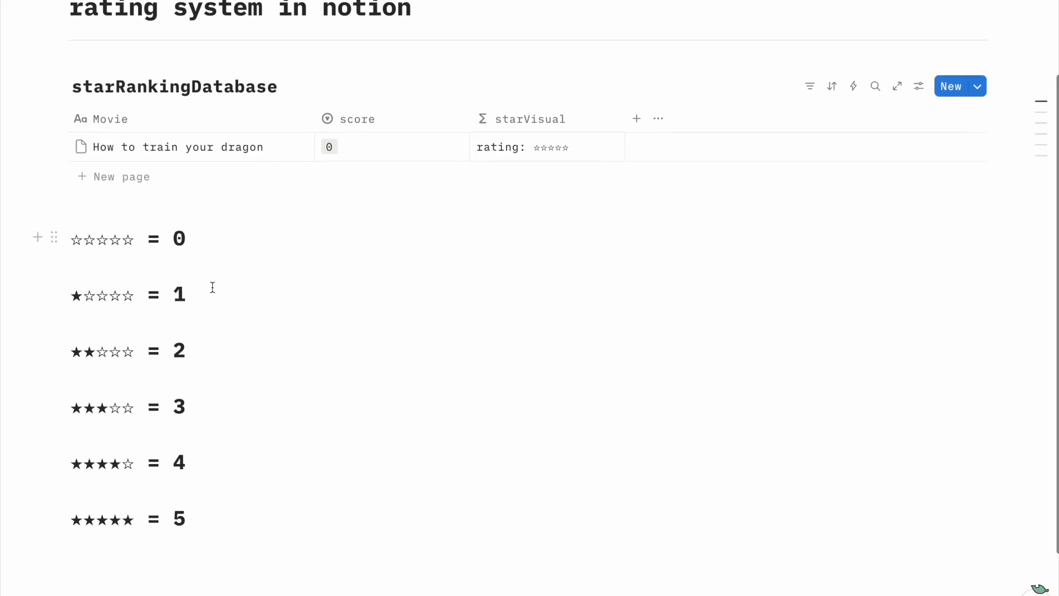
pyautogui.moveTo(132, 291); pyautogui.dragTo(72, 294)
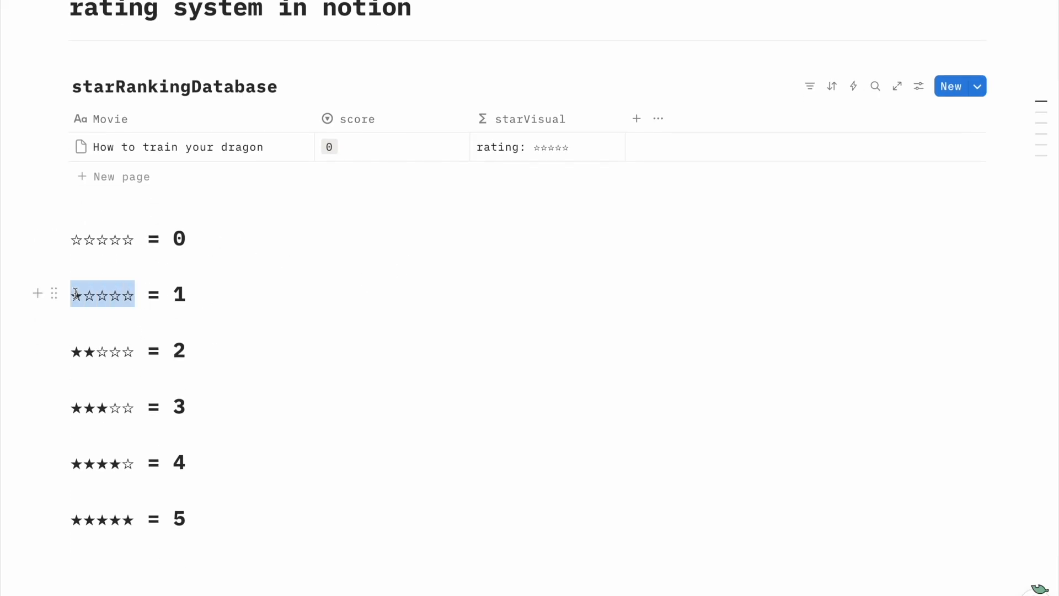
pyautogui.click(208, 305)
pyautogui.scroll(1, 210, 295)
pyautogui.scroll(1, 210, 295)
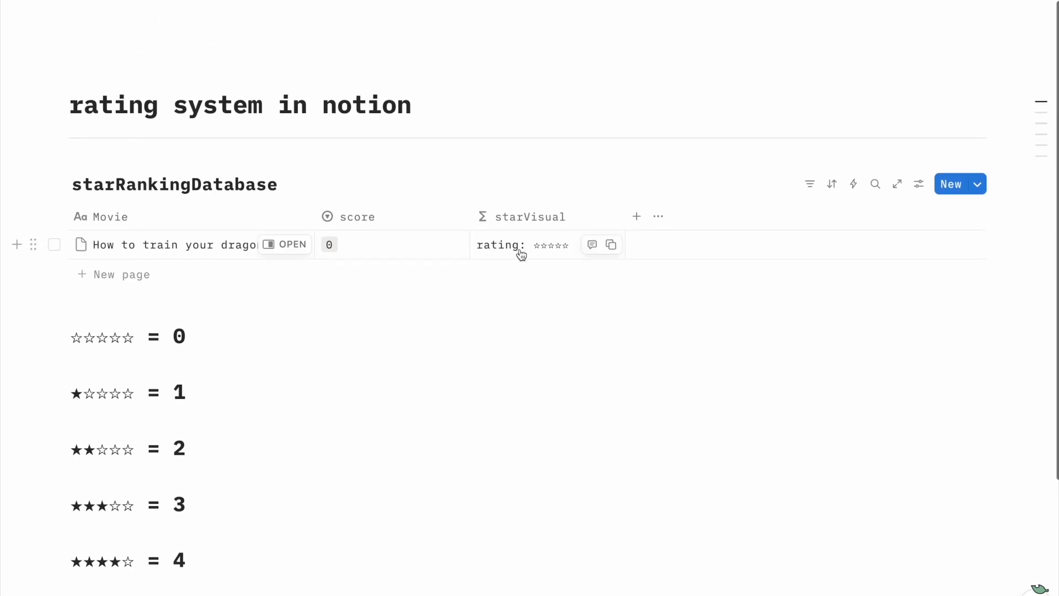
# - Reopen the starVisual formula and move the empty false result "" down, leaving blank lines beneath the if( line
pyautogui.click(520, 249)
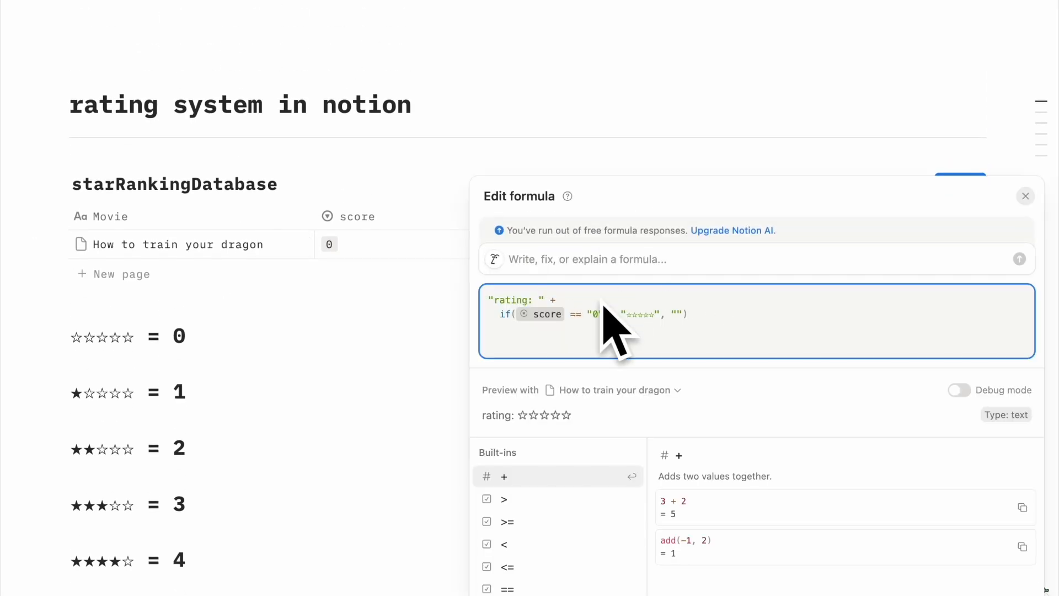
pyautogui.moveTo(684, 313); pyautogui.dragTo(671, 314)
pyautogui.click(672, 316)
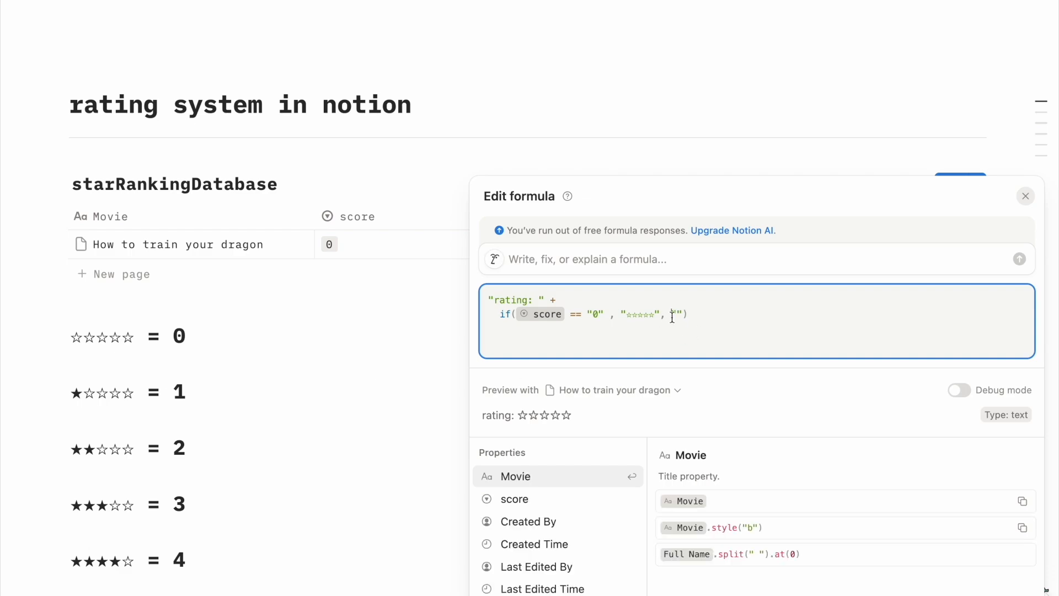
pyautogui.press('Return')
pyautogui.press('BackSpace')
pyautogui.hotkey('shift', 'Return')
pyautogui.hotkey('shift', 'Return')
pyautogui.hotkey('shift', 'Return')
pyautogui.press('BackSpace')
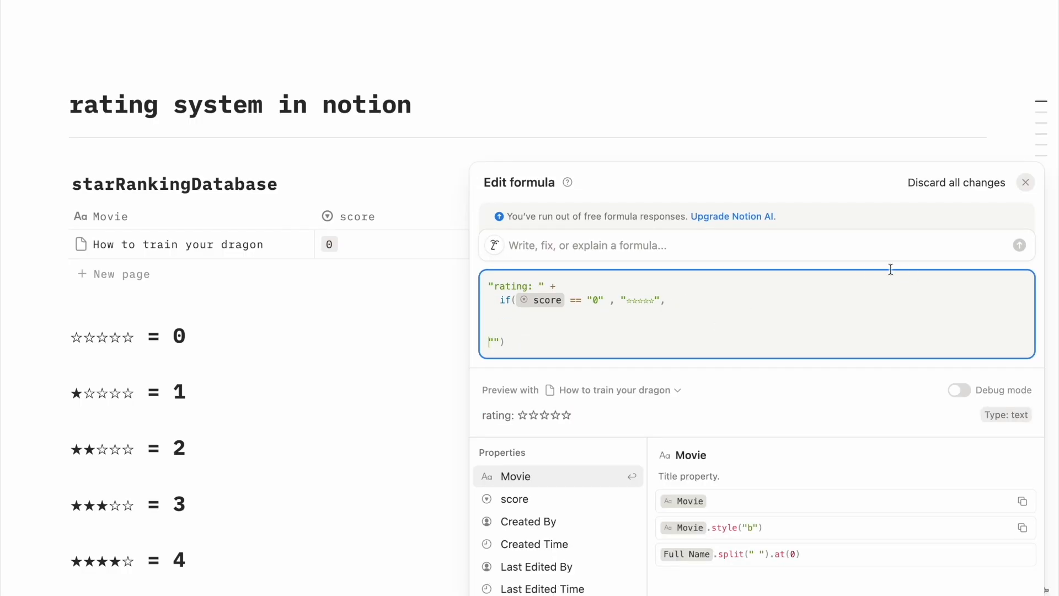
# - Enter Na inside the formula's empty false result and put a space before the closing parenthesis
pyautogui.click(682, 298)
pyautogui.click(519, 349)
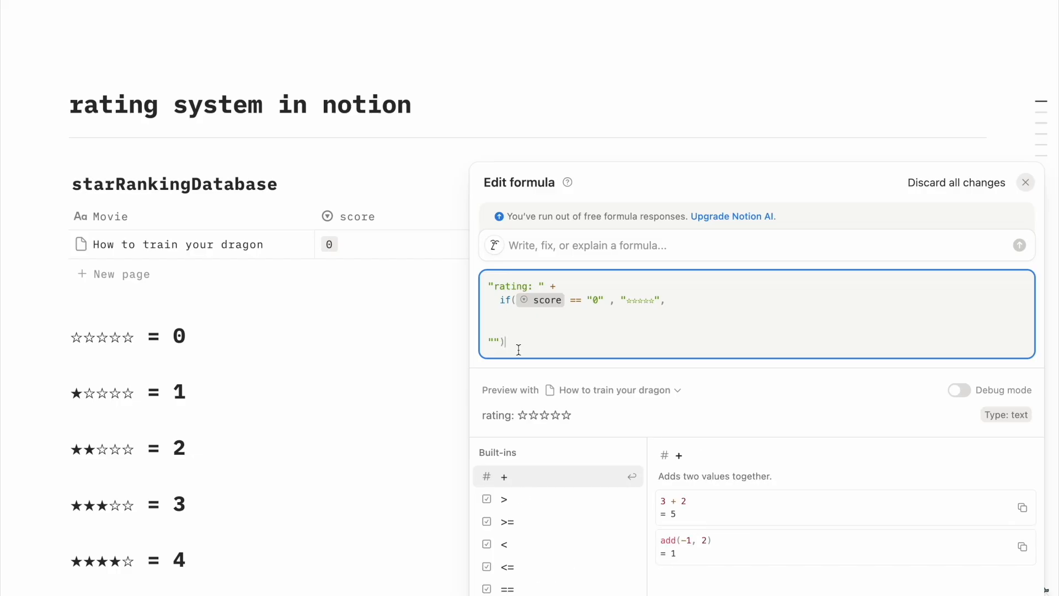
pyautogui.press('Left')
pyautogui.press('Left')
pyautogui.press('Left')
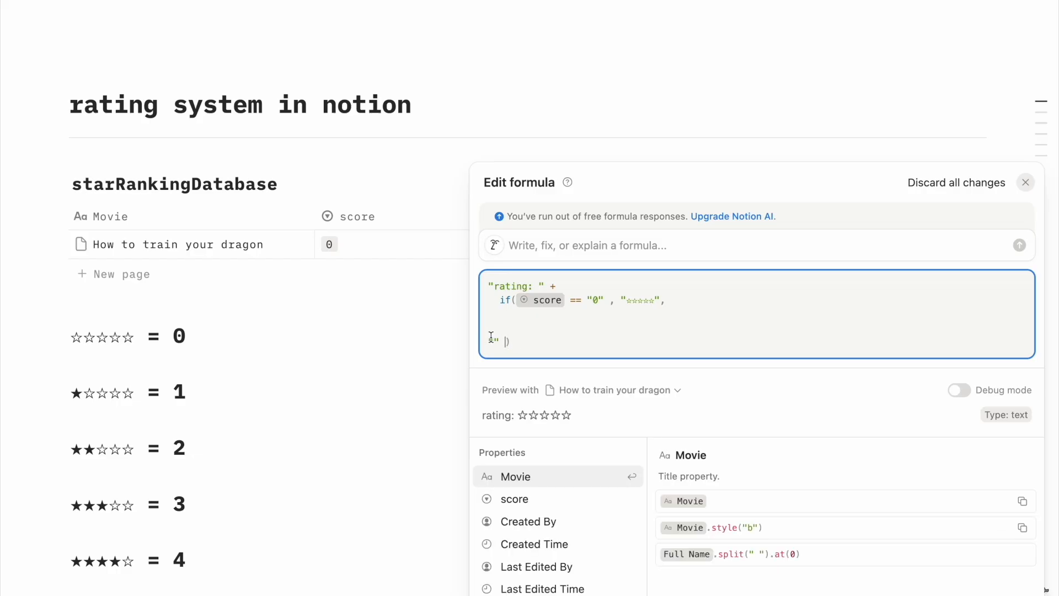
pyautogui.write('Na')
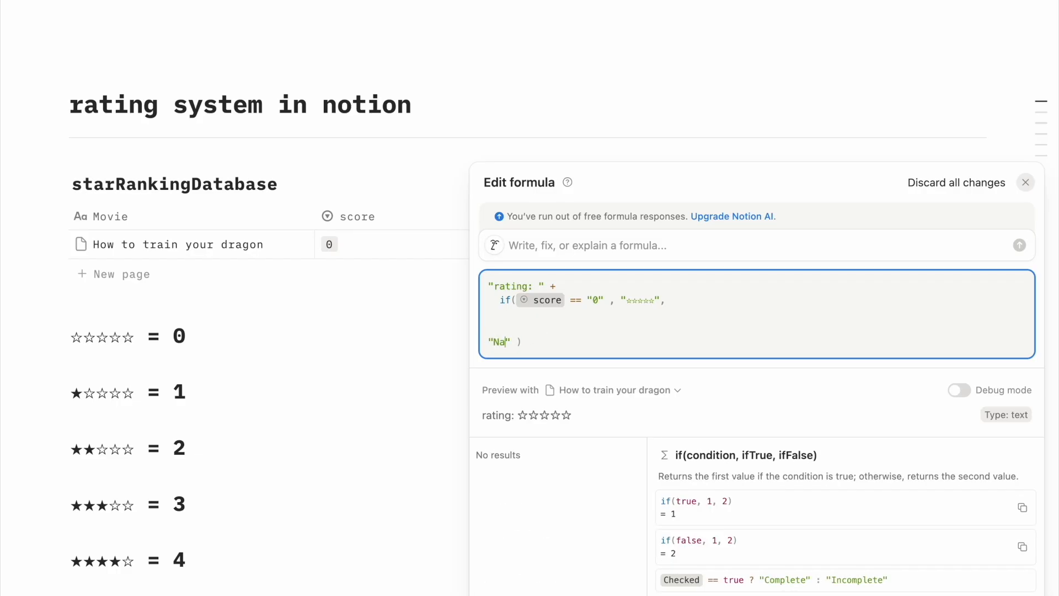
# - Close the formula editor and set the movie's score to 4 to test the fallback result
pyautogui.click(366, 342)
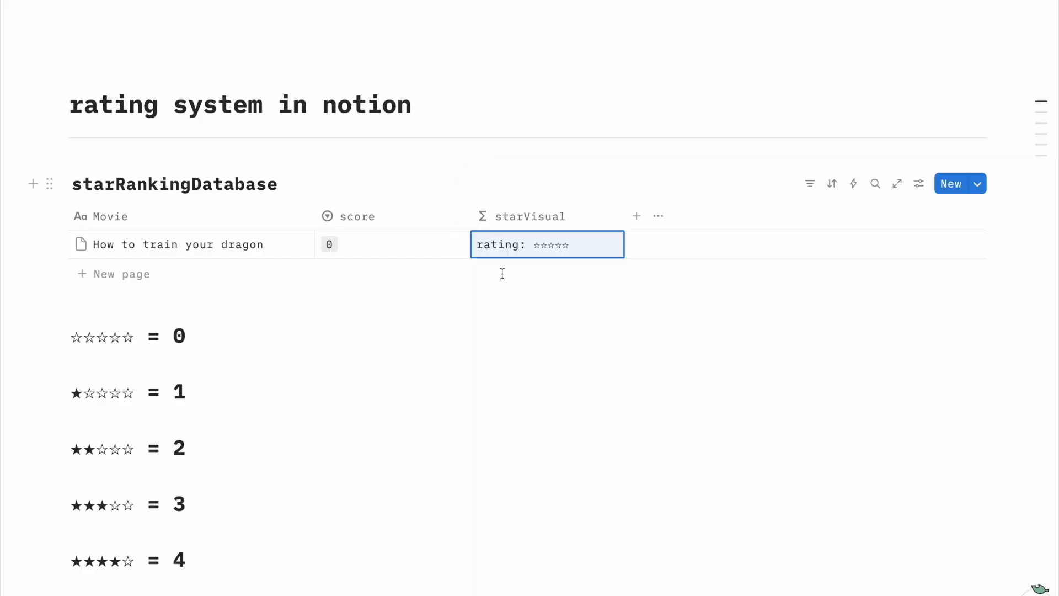
pyautogui.click(358, 251)
pyautogui.click(355, 319)
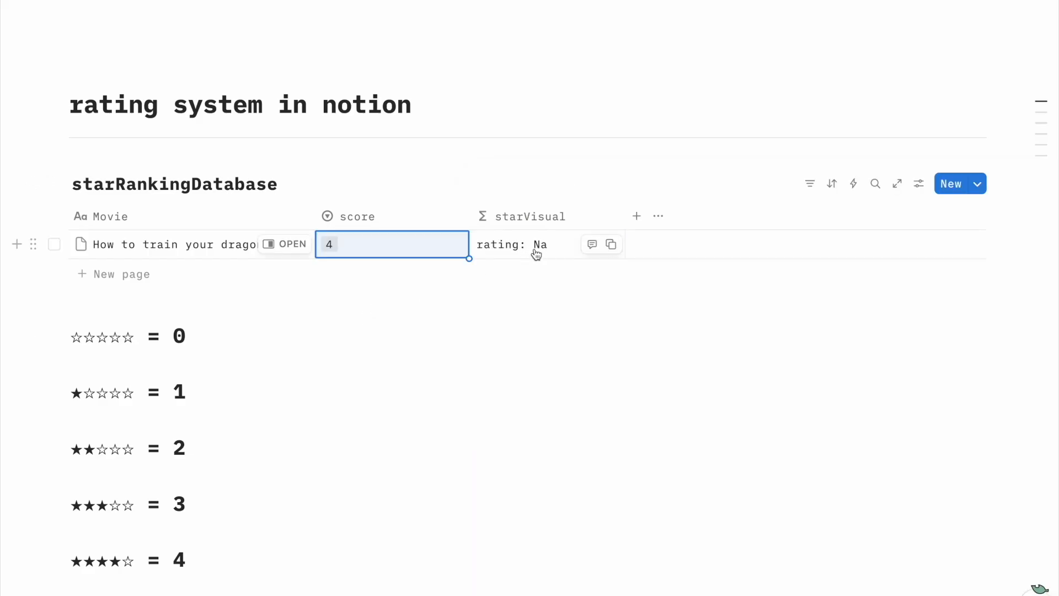
# - Reopen the starVisual formula and add a nested if( testing score == "1" on a new line below the first condition
pyautogui.click(558, 254)
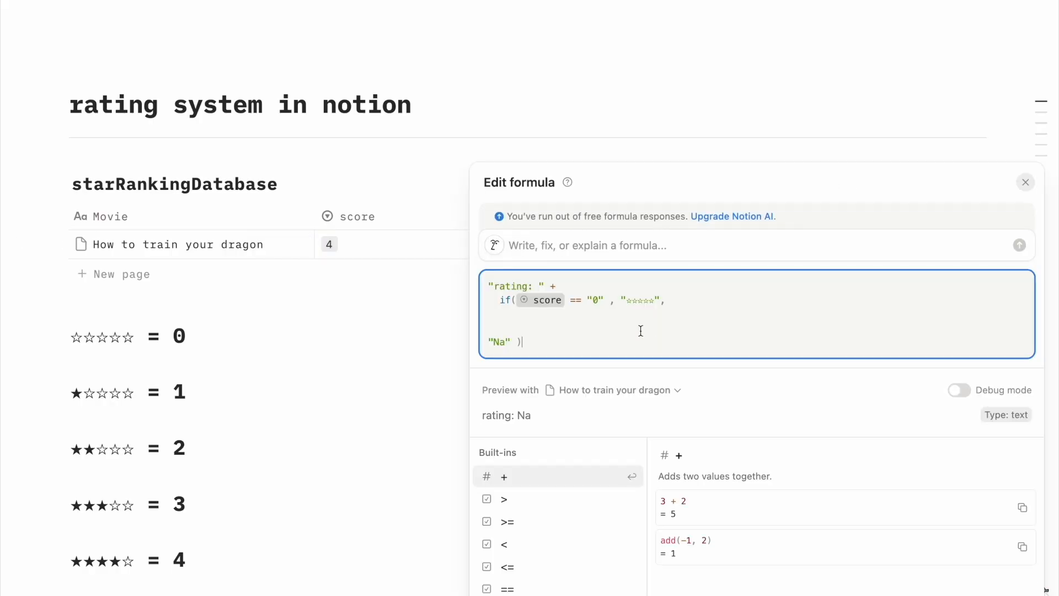
pyautogui.click(706, 297)
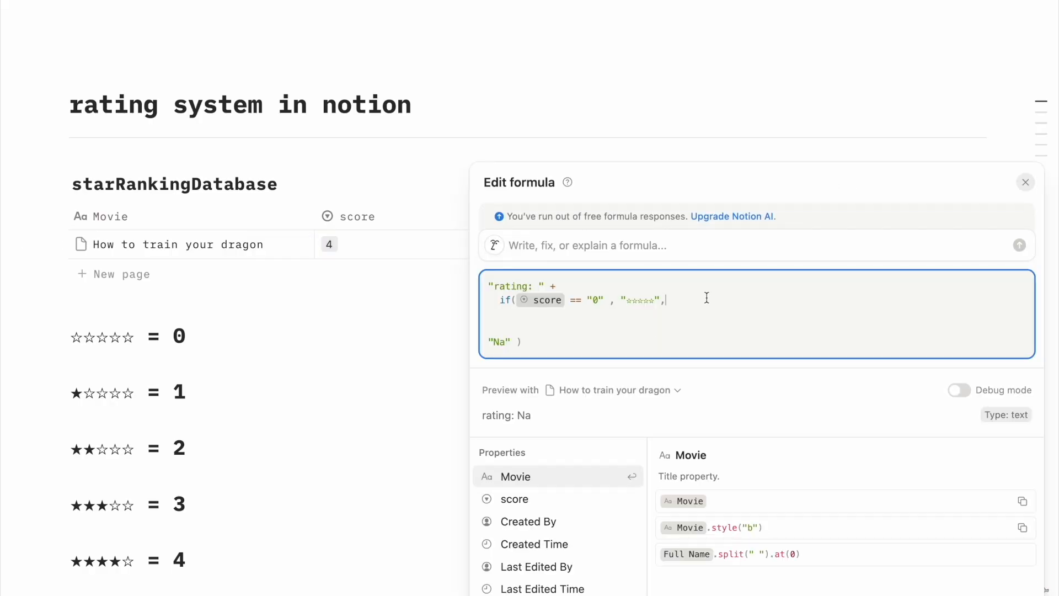
pyautogui.hotkey('shift', 'Return')
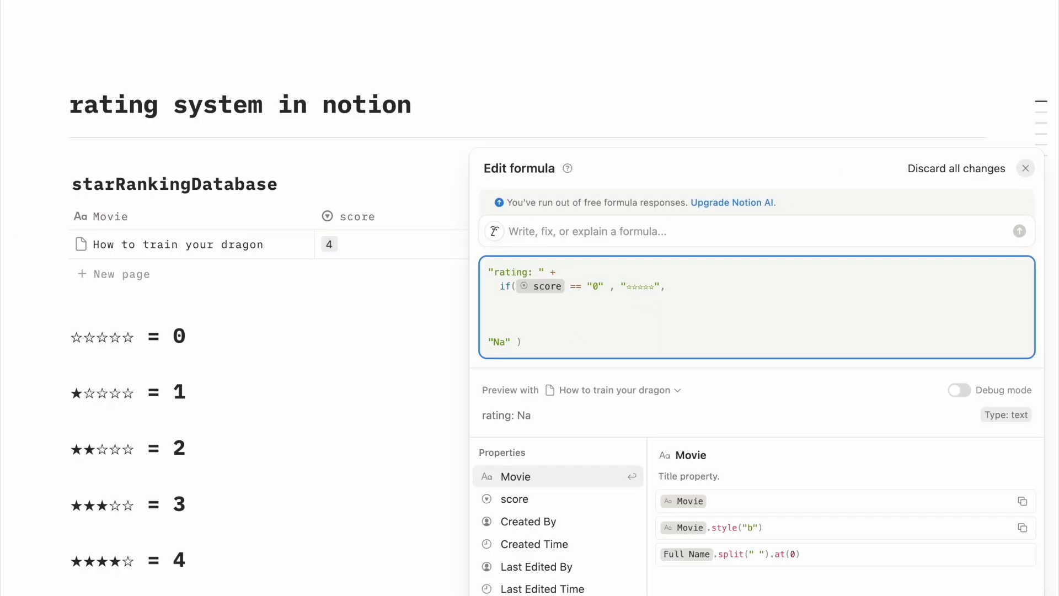
pyautogui.write('if(')
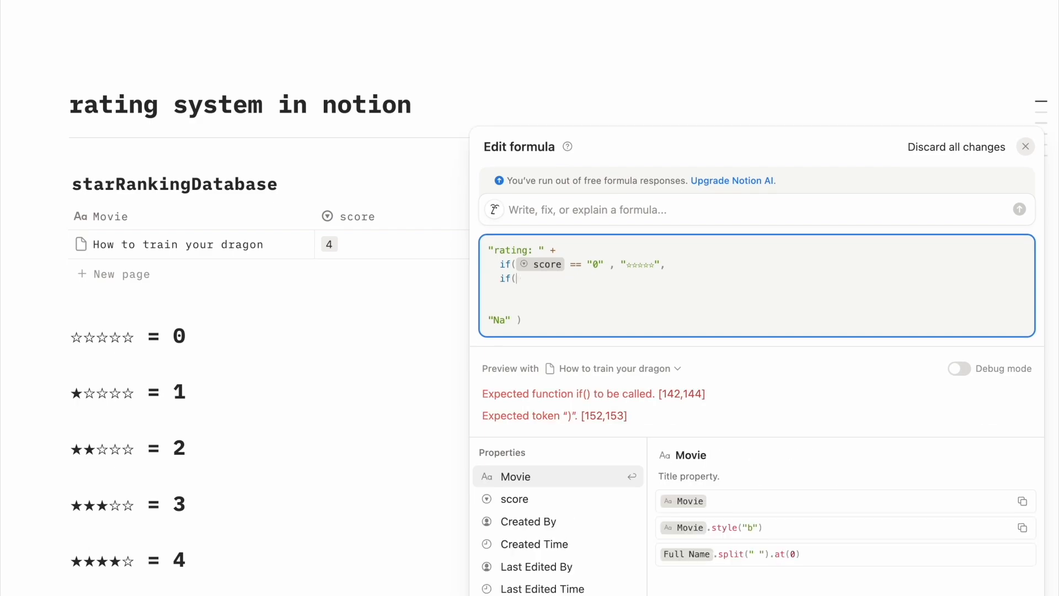
pyautogui.click(576, 498)
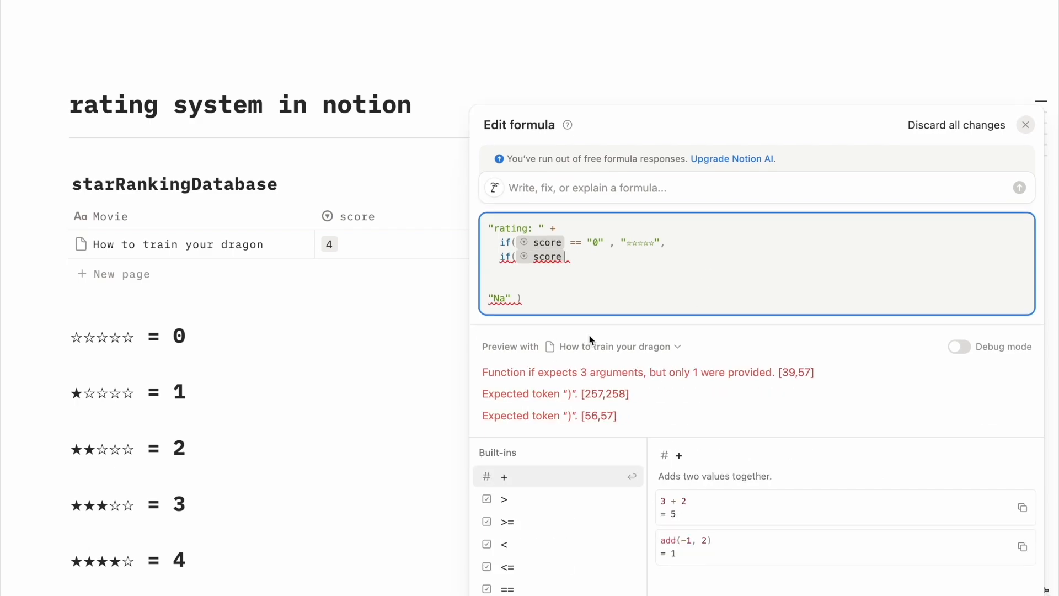
pyautogui.write('== ')
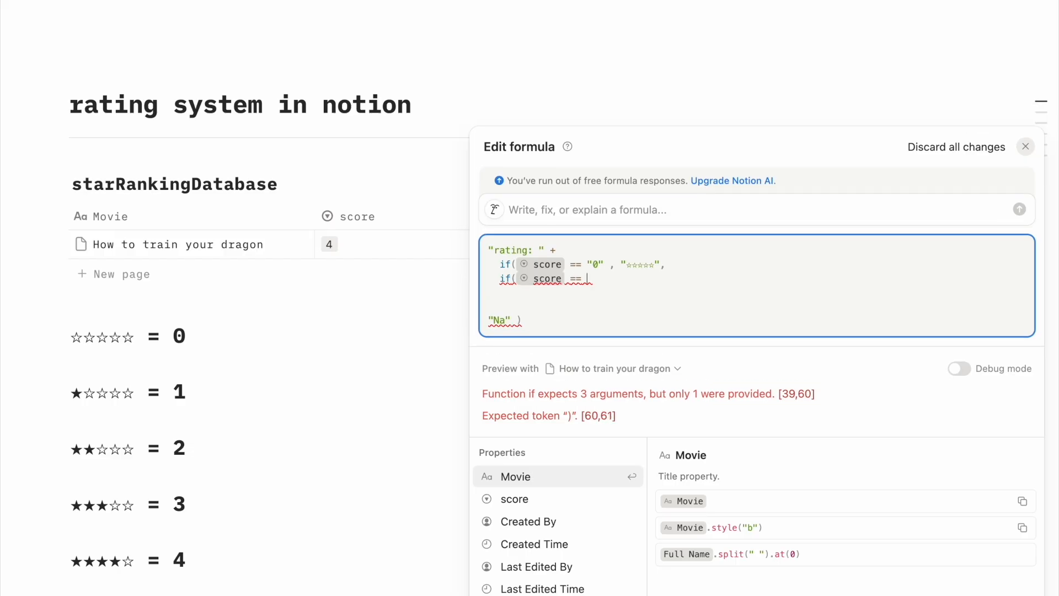
pyautogui.write('"1"')
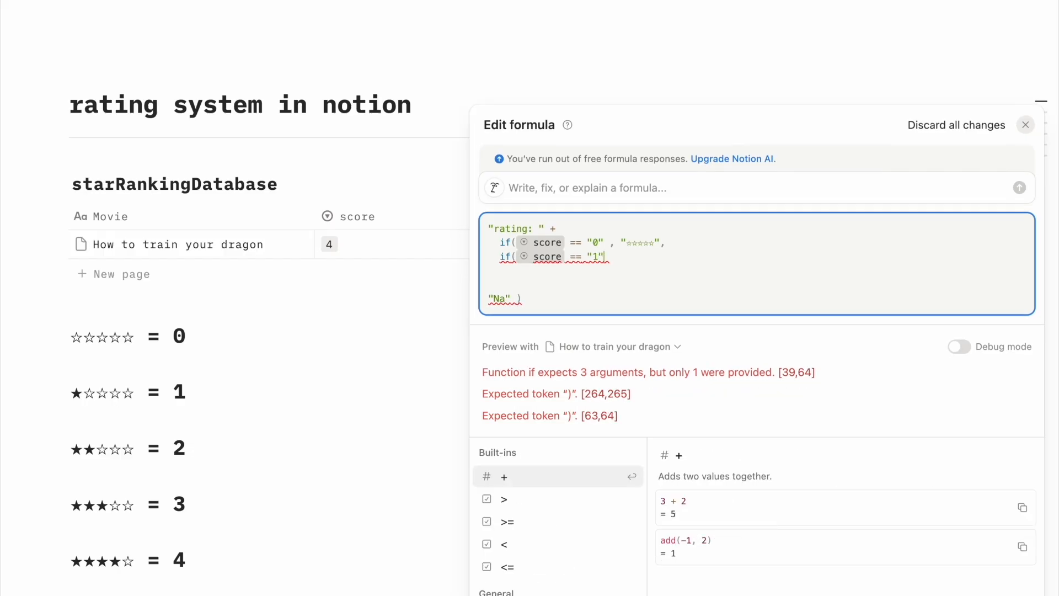
# - Give the score "1" condition the true result "★☆☆☆☆" followed by a comma, and add a second closing parenthesis after "Na"
pyautogui.write(' , ')
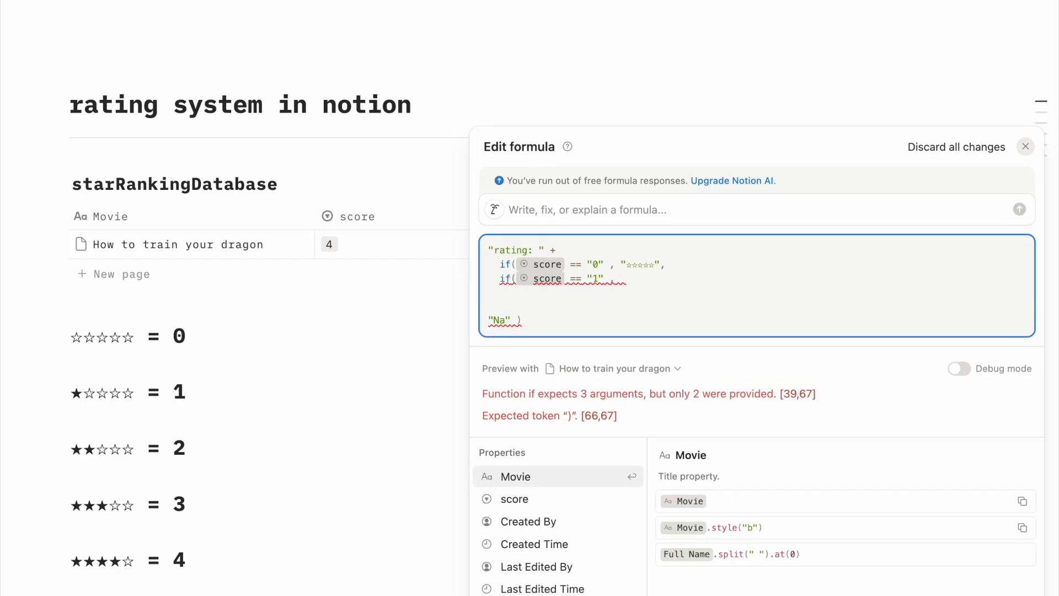
pyautogui.write('"★☆☆☆☆')
pyautogui.write('★☆☆☆☆')
pyautogui.write('" ')
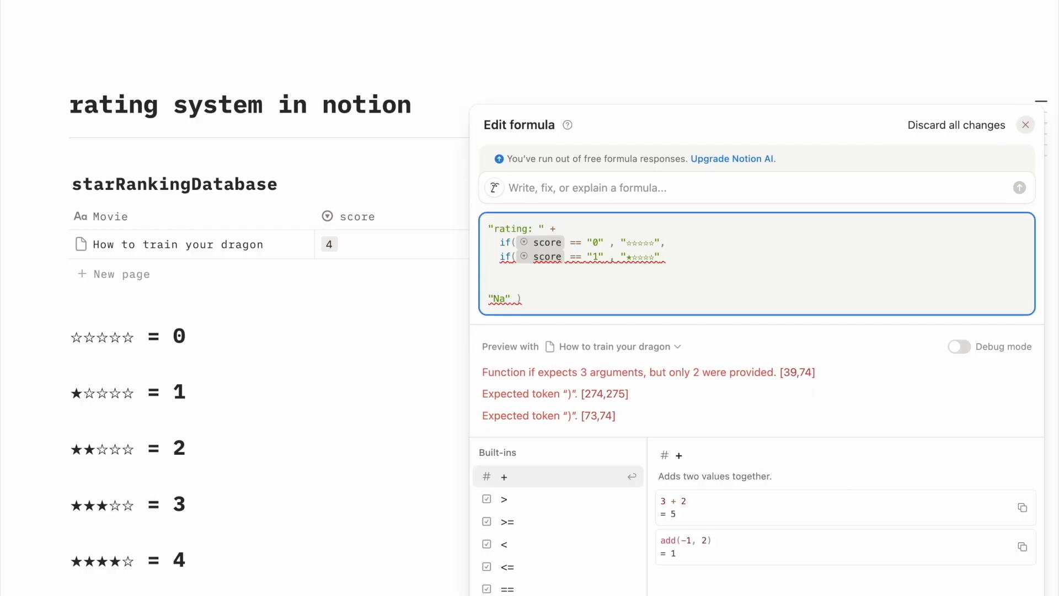
pyautogui.write(',')
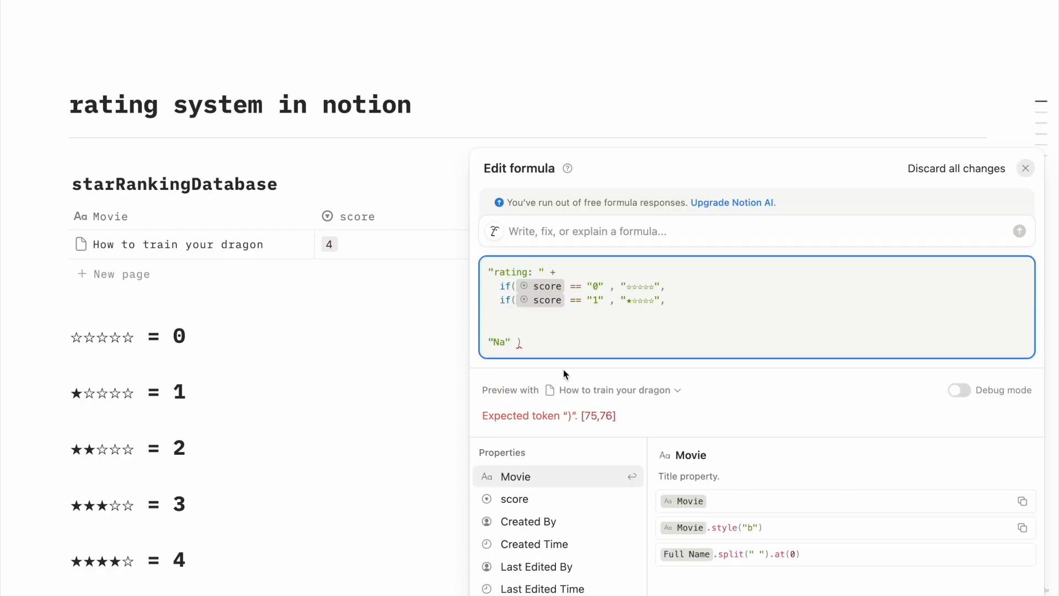
pyautogui.click(518, 342)
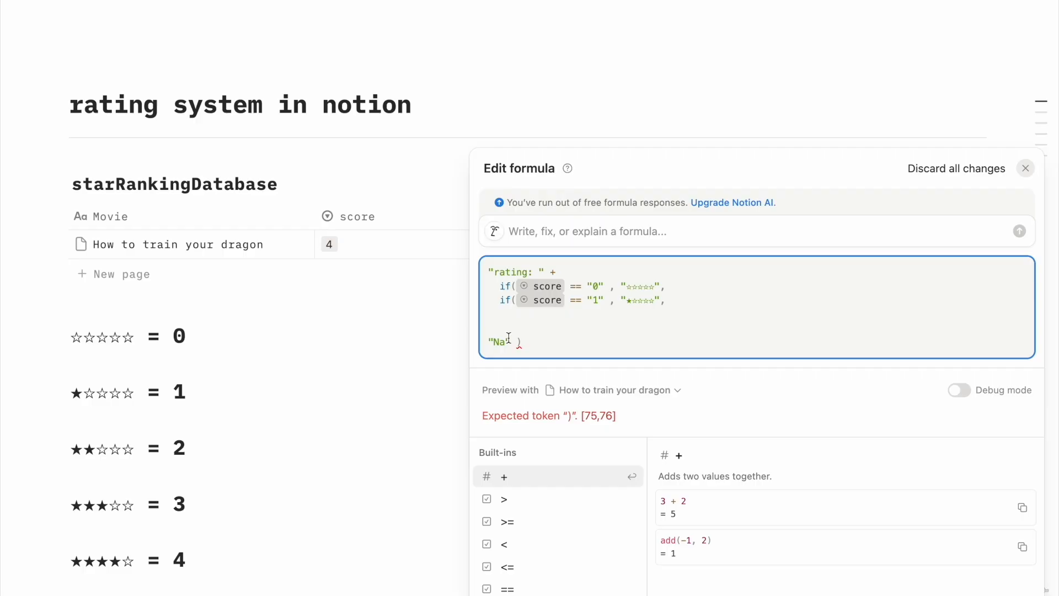
pyautogui.write(')')
pyautogui.click(669, 303)
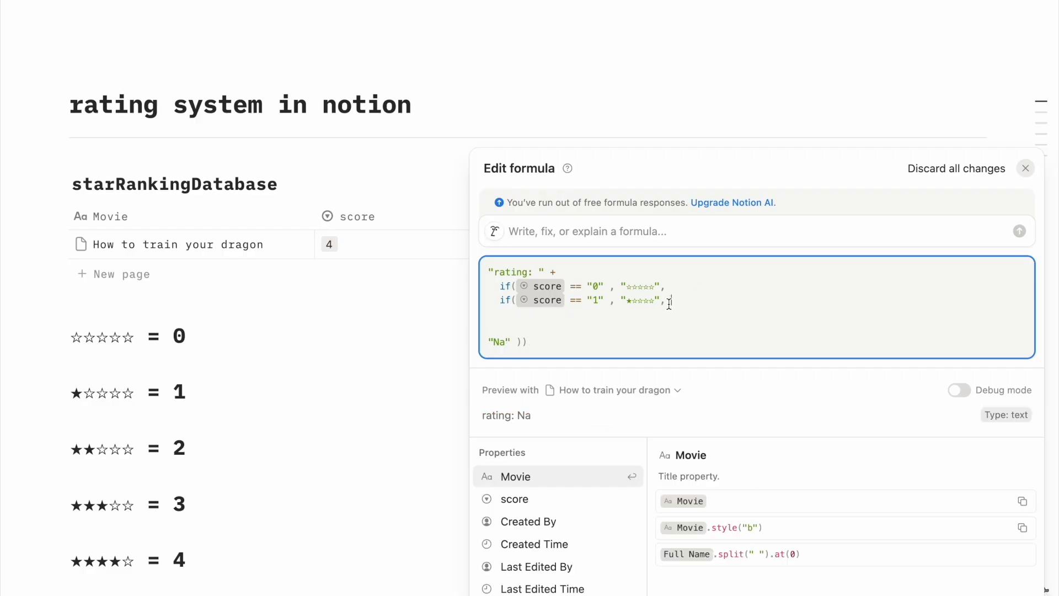
# - Close the formula editor and test the formula by setting the movie's score to 0 and then to 1
pyautogui.click(346, 314)
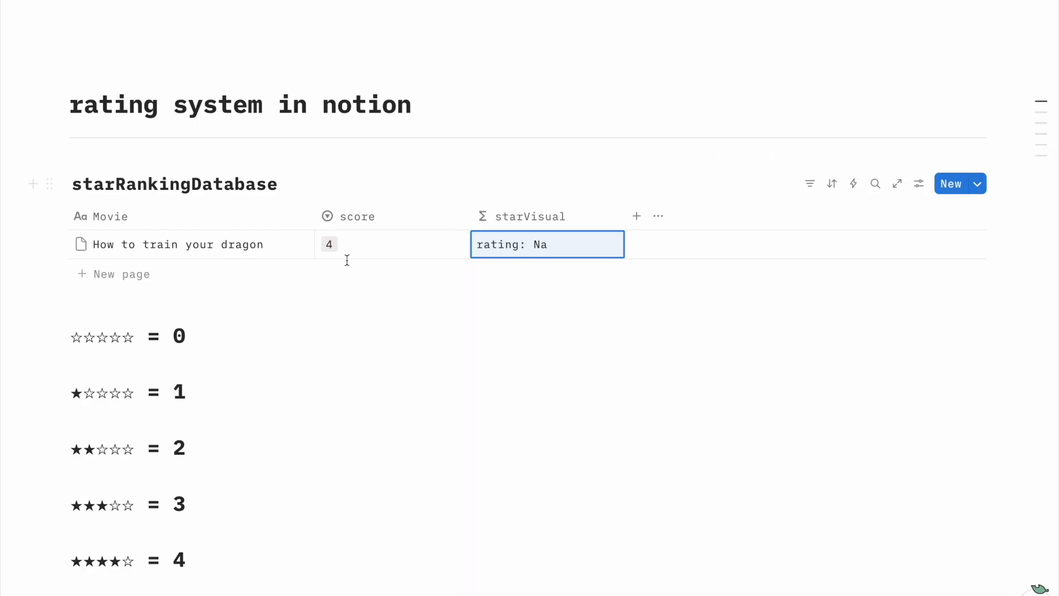
pyautogui.click(348, 247)
pyautogui.click(375, 403)
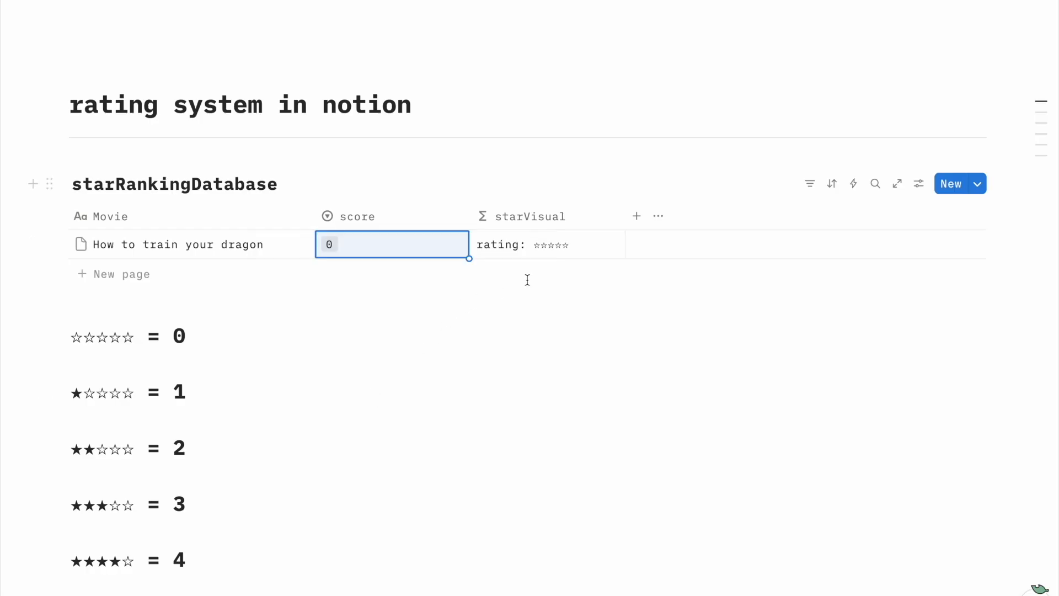
pyautogui.click(350, 256)
pyautogui.click(349, 256)
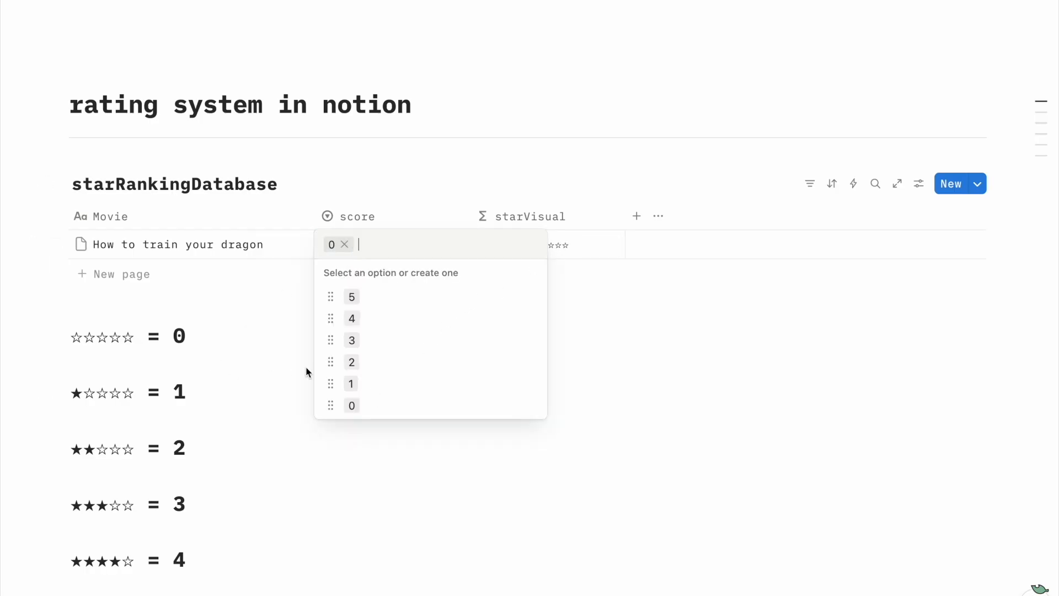
pyautogui.click(376, 387)
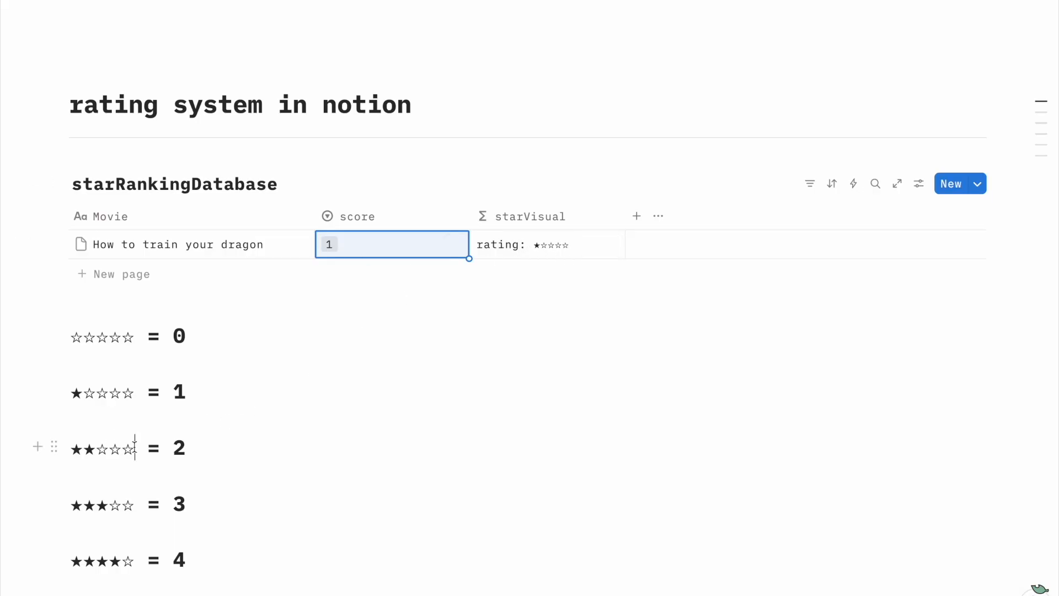
# - Copy the ★★☆☆☆ text for score 2, reopen the starVisual formula, and start a third nested if( comparing score with ==
pyautogui.moveTo(136, 448); pyautogui.dragTo(65, 448)
pyautogui.press('super+c')
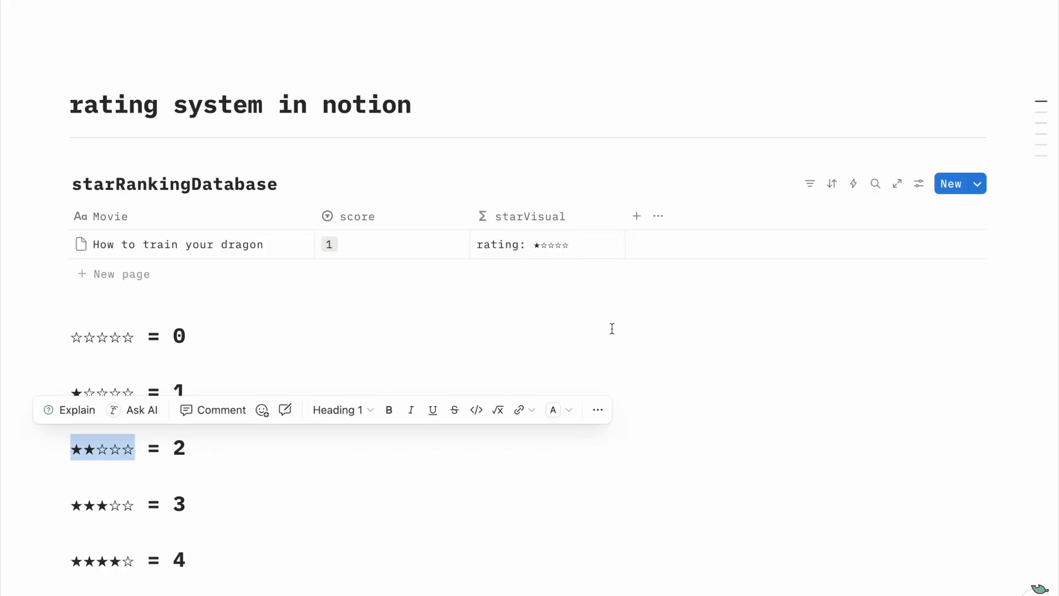
pyautogui.click(534, 250)
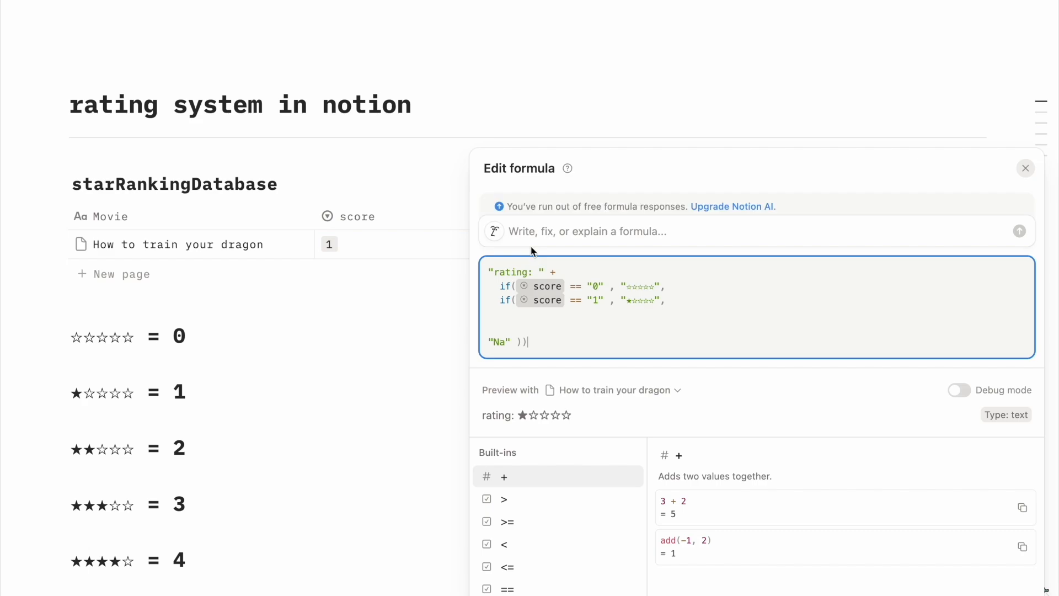
pyautogui.click(714, 307)
pyautogui.write('if')
pyautogui.press('BackSpace')
pyautogui.write('(')
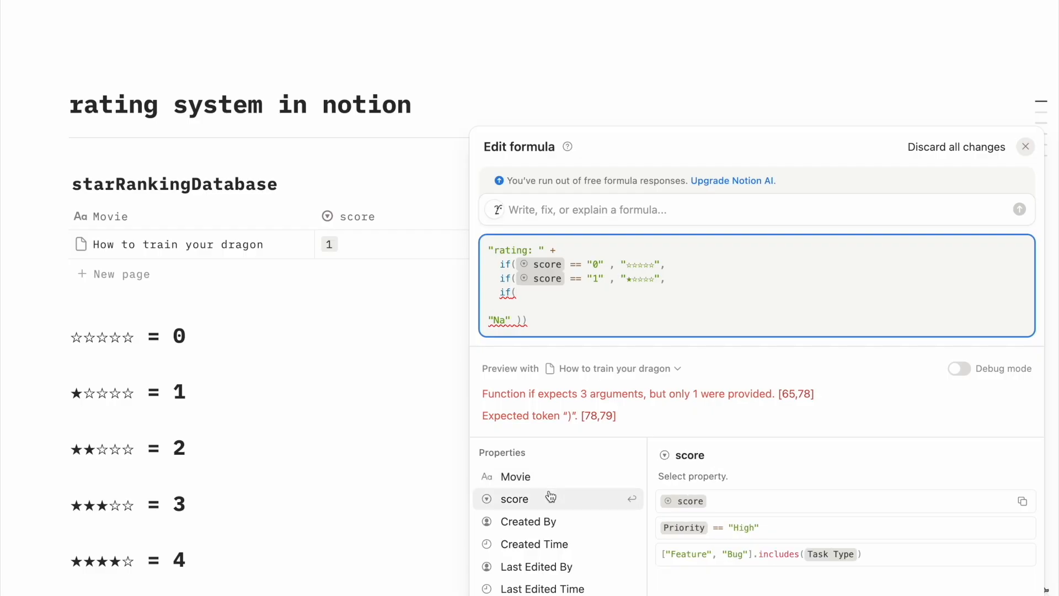
pyautogui.click(550, 498)
pyautogui.write('== ')
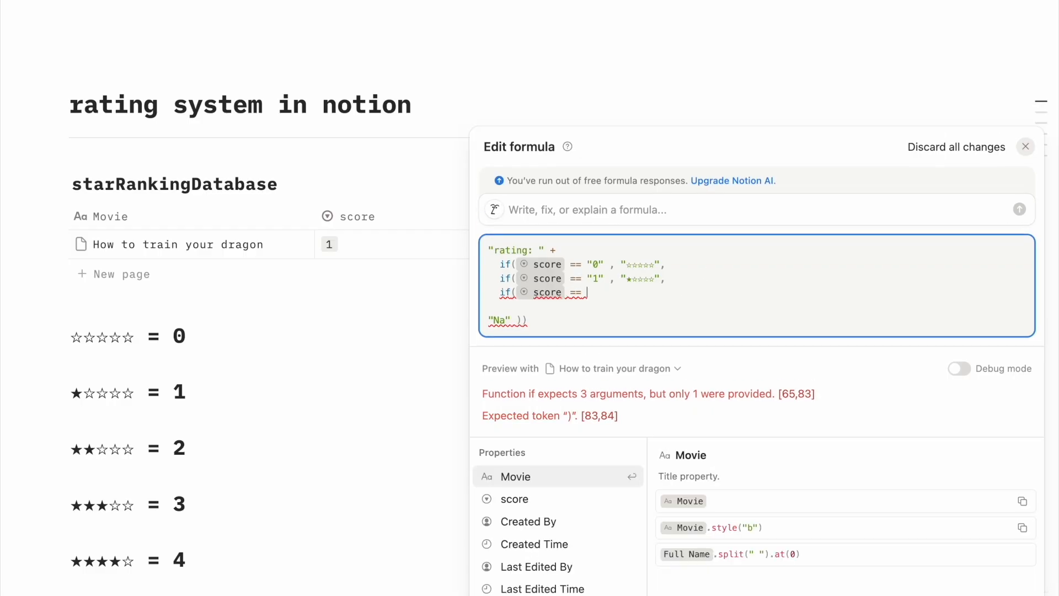
# - Complete the new condition with "2" and the true result "★★☆☆☆", add a third closing parenthesis after "Na", and remove the blank line
pyautogui.write('"2" , "')
pyautogui.press('super+v')
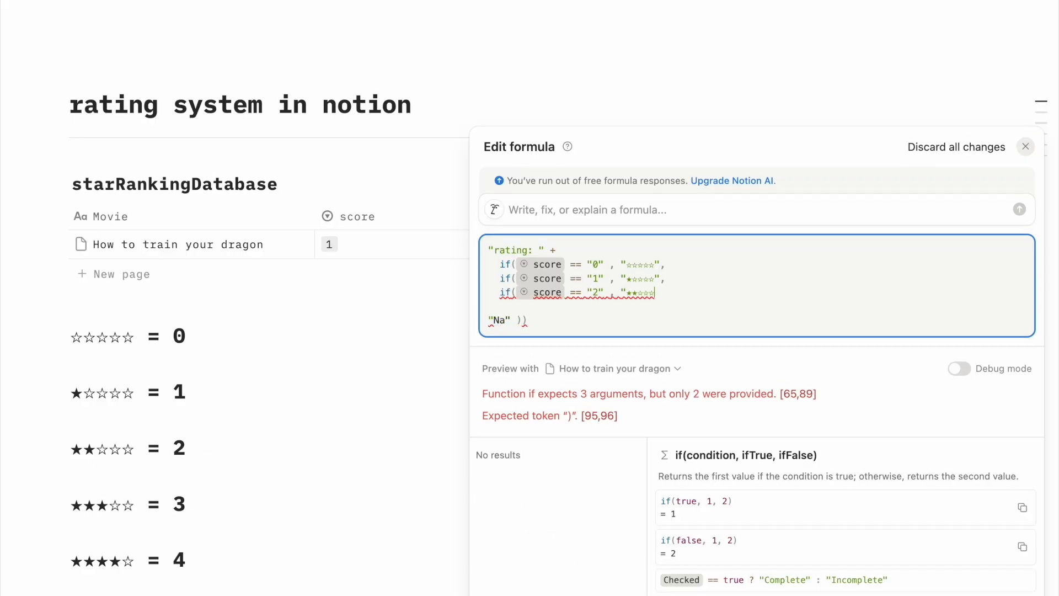
pyautogui.write('",')
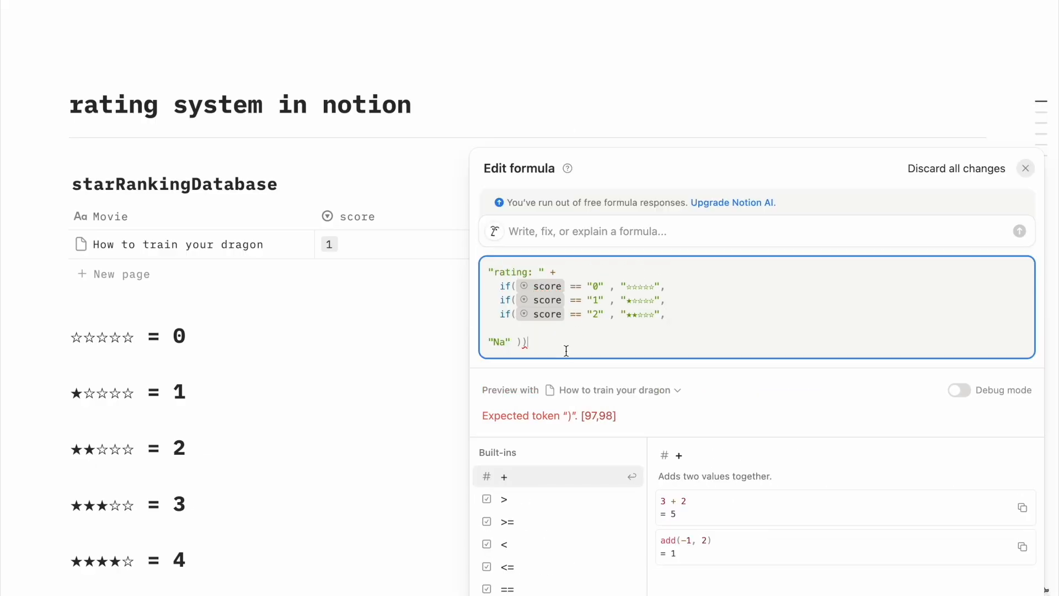
pyautogui.write(')')
pyautogui.moveTo(688, 316); pyautogui.dragTo(491, 274)
pyautogui.click(674, 285)
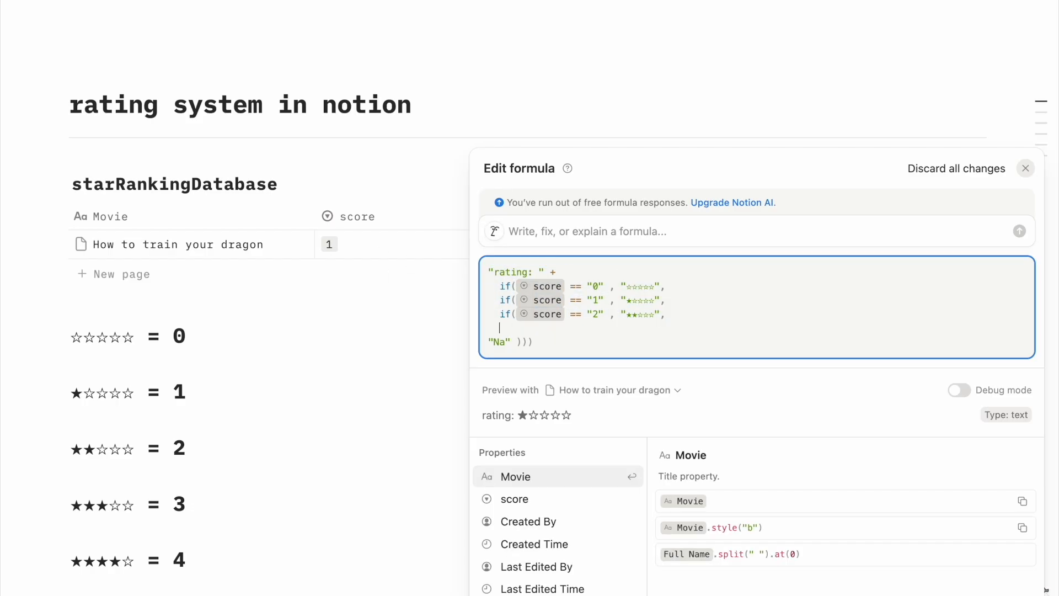
pyautogui.press('BackSpace')
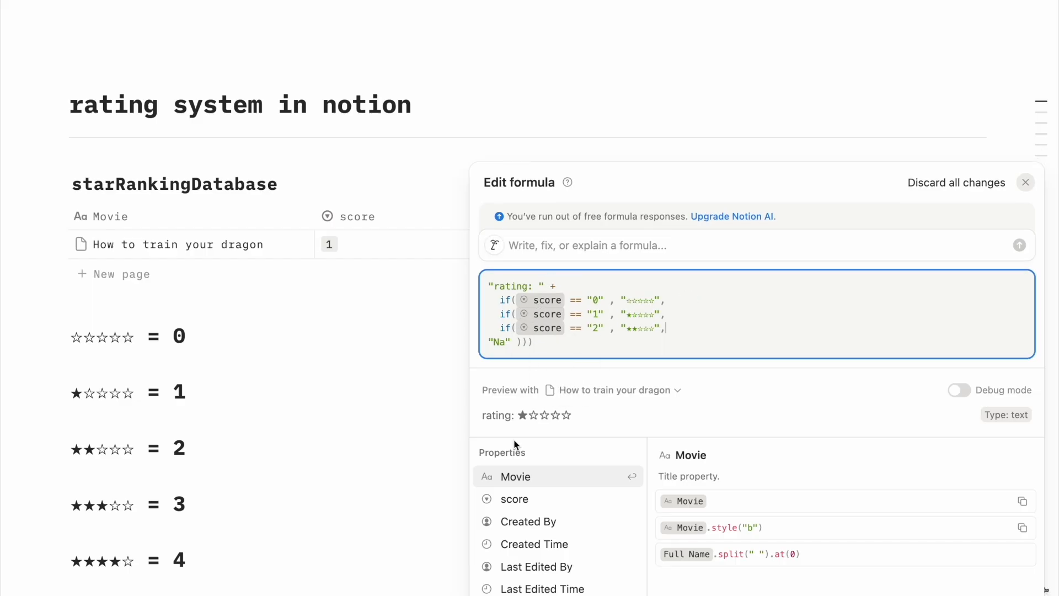
pyautogui.moveTo(519, 409); pyautogui.dragTo(591, 417)
pyautogui.click(590, 416)
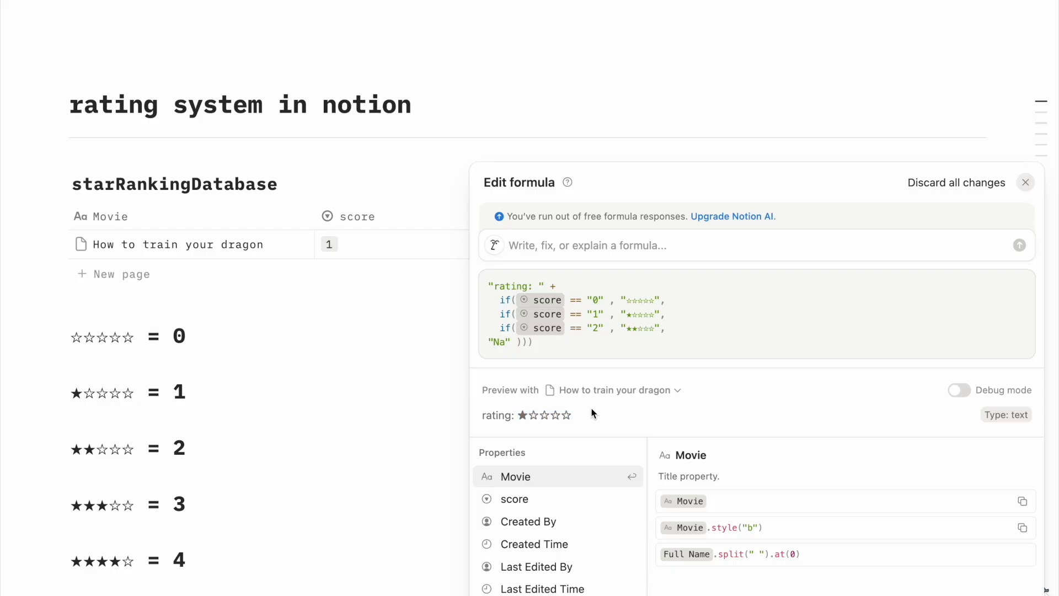
# - Try star emojis in the formula by inserting ⭐ from an emoji search for "star" and using it as the score "1" result
pyautogui.click(662, 301)
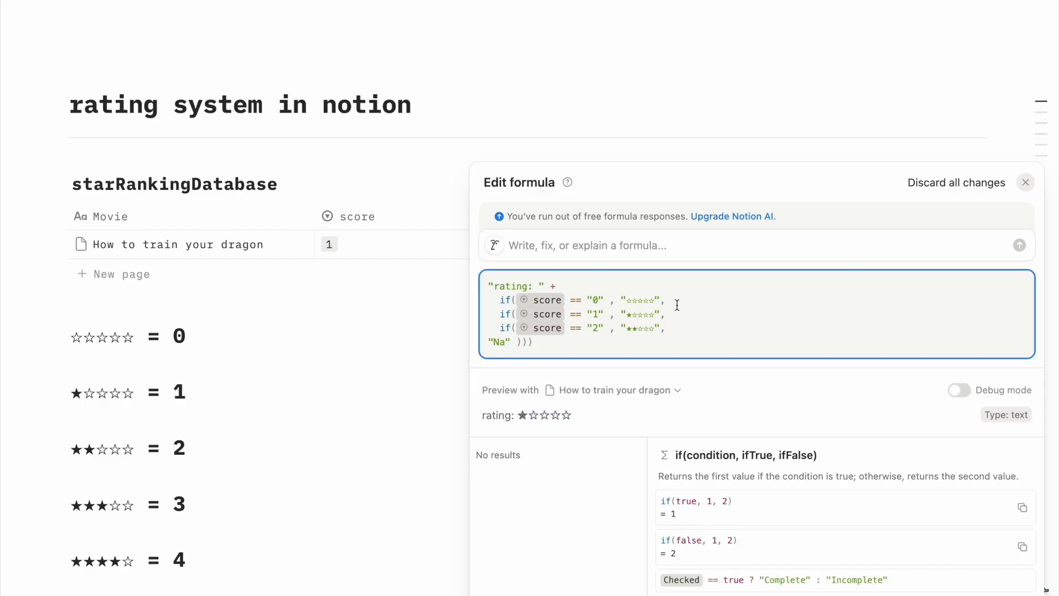
pyautogui.press('ctrl+super+space')
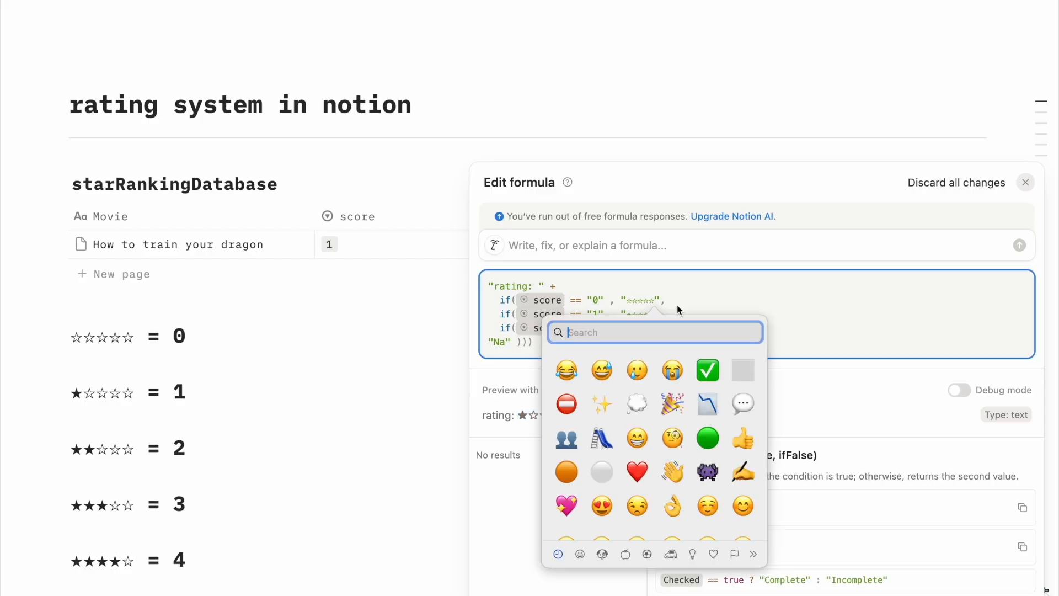
pyautogui.write('star')
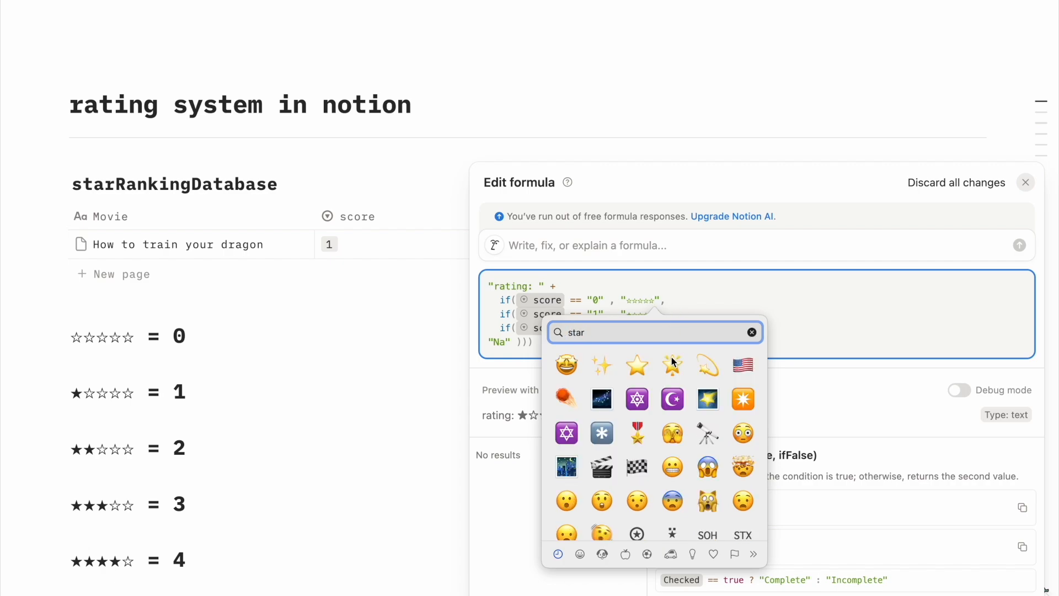
pyautogui.click(637, 365)
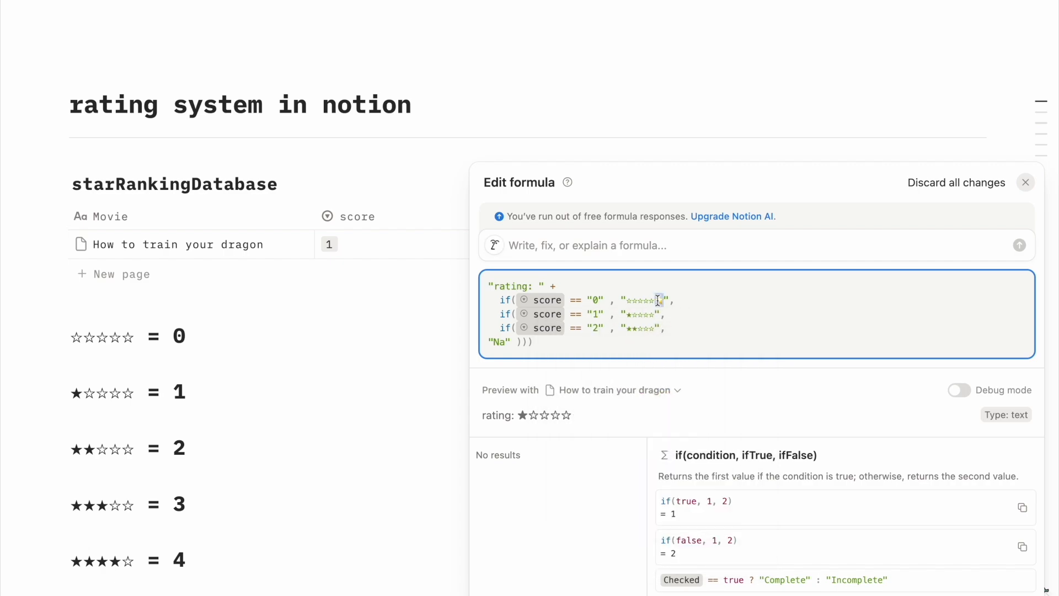
pyautogui.moveTo(655, 313); pyautogui.dragTo(626, 315)
pyautogui.write('⭐')
# - Empty the score "0" result, replace the score "2" result with ⭐⭐, and close the formula editor
pyautogui.press('BackSpace')
pyautogui.press('BackSpace')
pyautogui.press('BackSpace')
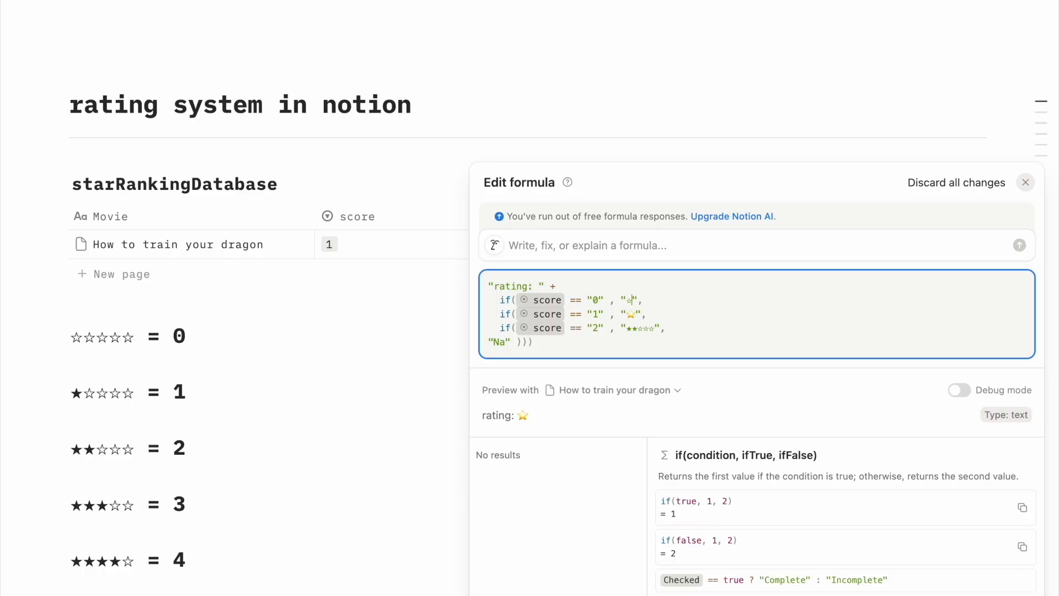
pyautogui.moveTo(658, 327); pyautogui.dragTo(627, 328)
pyautogui.press('BackSpace')
pyautogui.click(714, 309)
pyautogui.click(333, 362)
pyautogui.press('Escape')
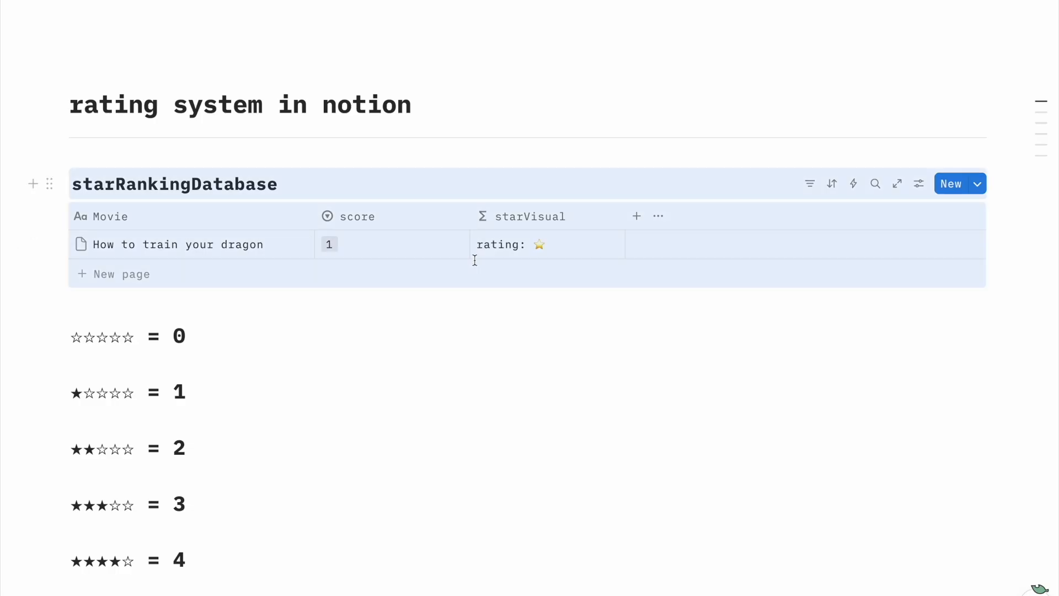
# - Test the emoji results by setting the movie's score to 4, then 2, then 1
pyautogui.click(378, 244)
pyautogui.click(376, 316)
pyautogui.click(371, 244)
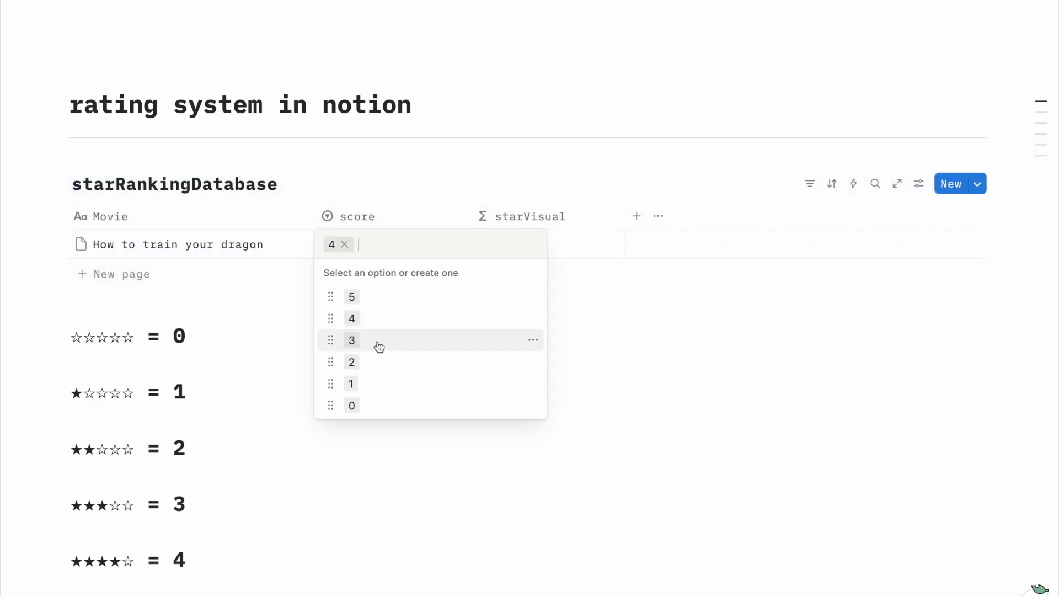
pyautogui.click(373, 362)
pyautogui.click(397, 252)
pyautogui.click(377, 379)
# - Undo the emoji changes in the starVisual formula, restoring the text stars for scores "0" and "1"
pyautogui.click(590, 246)
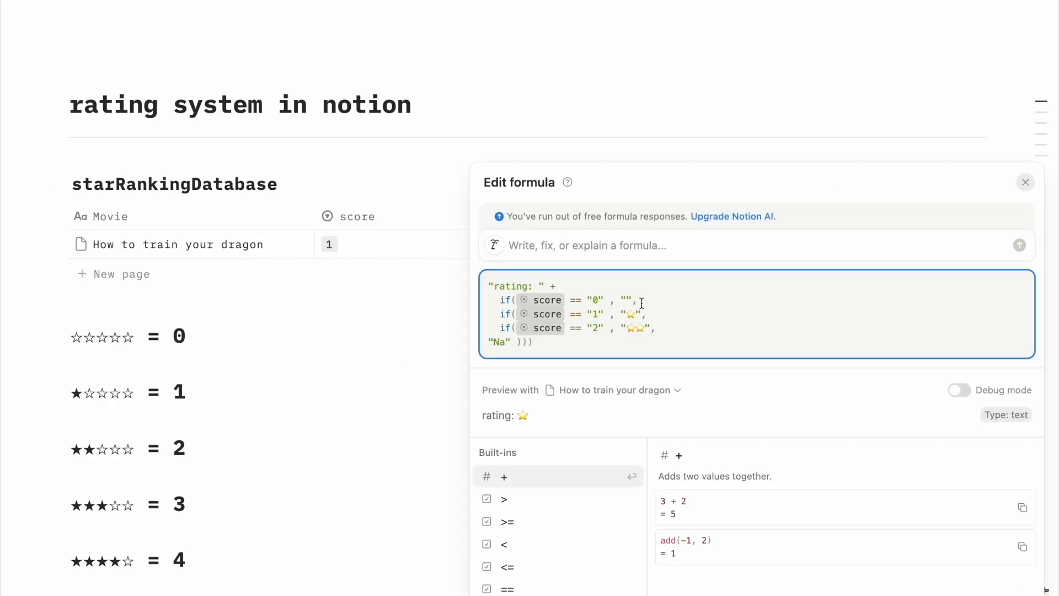
pyautogui.click(382, 345)
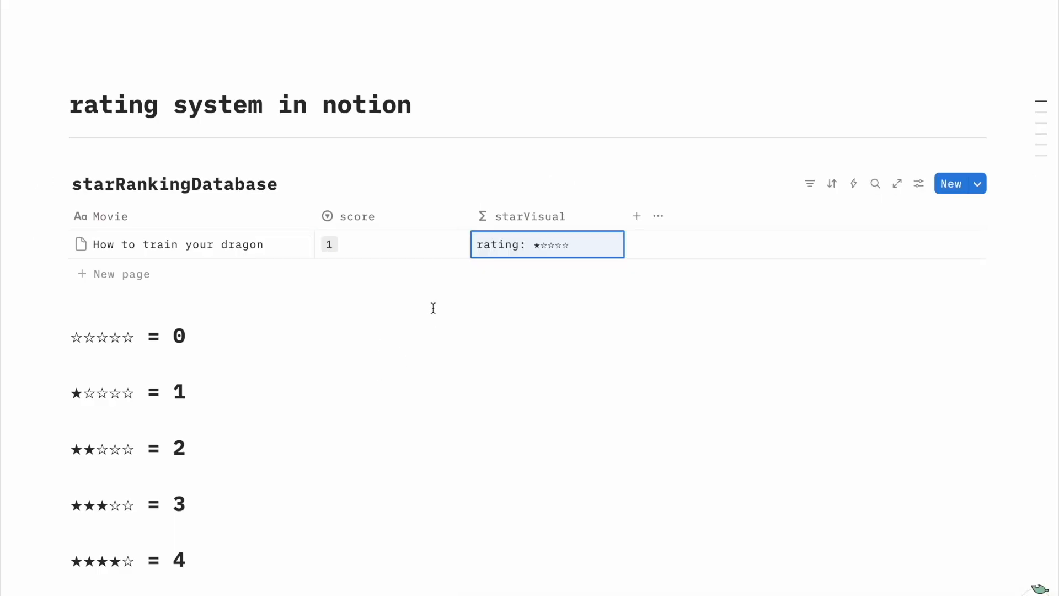
pyautogui.click(543, 246)
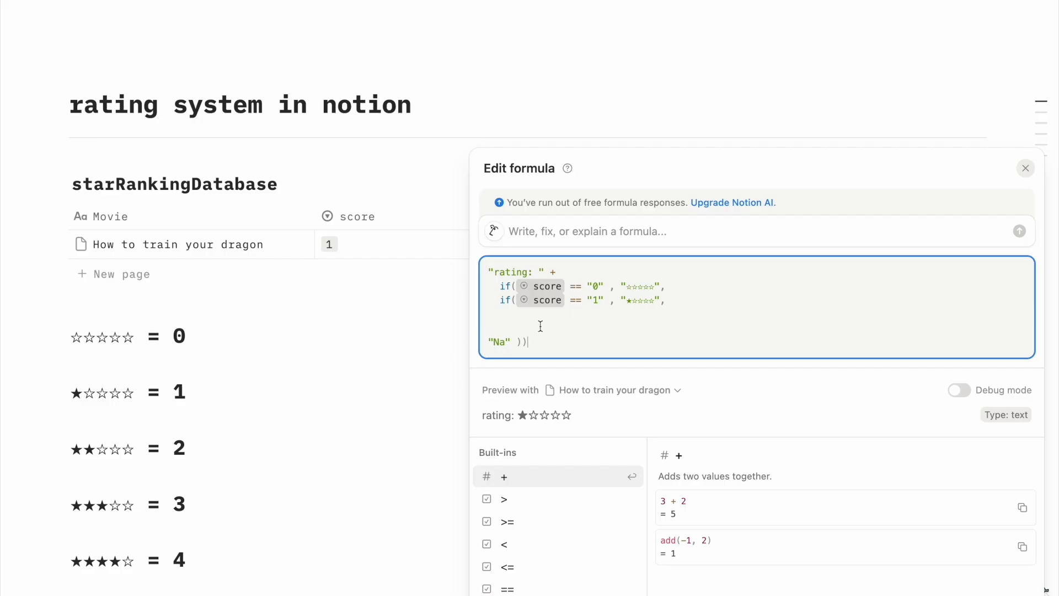
pyautogui.click(445, 309)
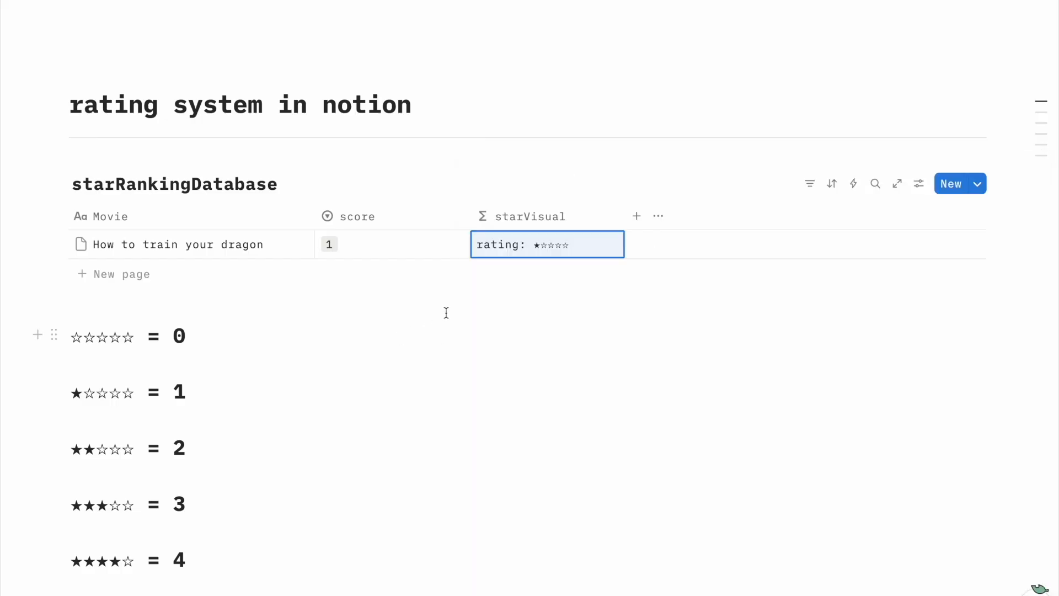
# - Add nested if conditions for scores "2" through "5" with matching text stars, and end the starVisual formula with six closing parentheses after "Na"
pyautogui.click(543, 246)
pyautogui.moveTo(678, 300); pyautogui.dragTo(506, 299)
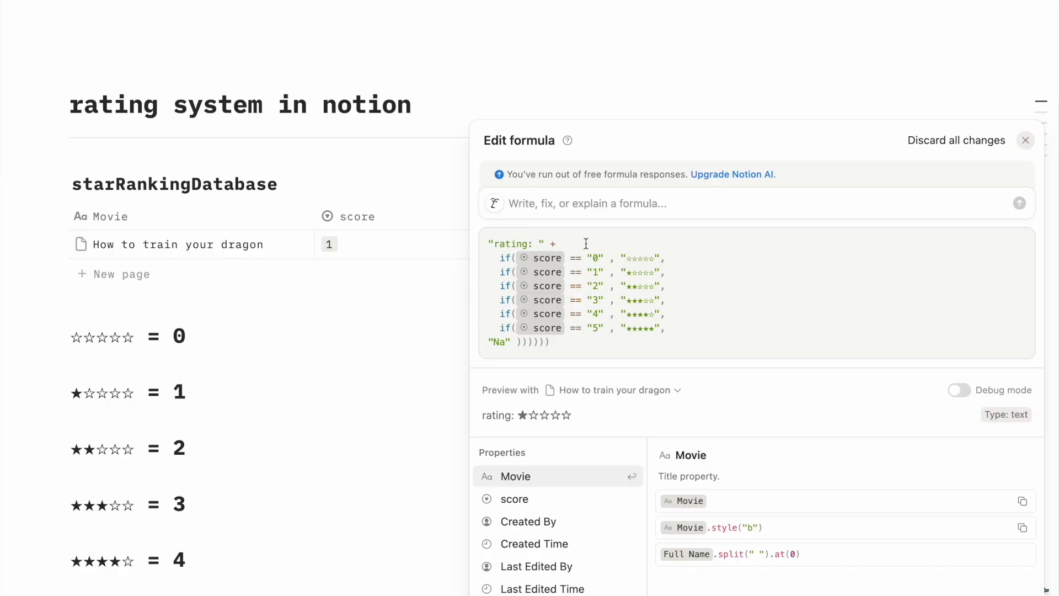
pyautogui.click(424, 338)
# - Test the finished formula by setting the movie's score to 5, then 4, then 5 again
pyautogui.click(339, 244)
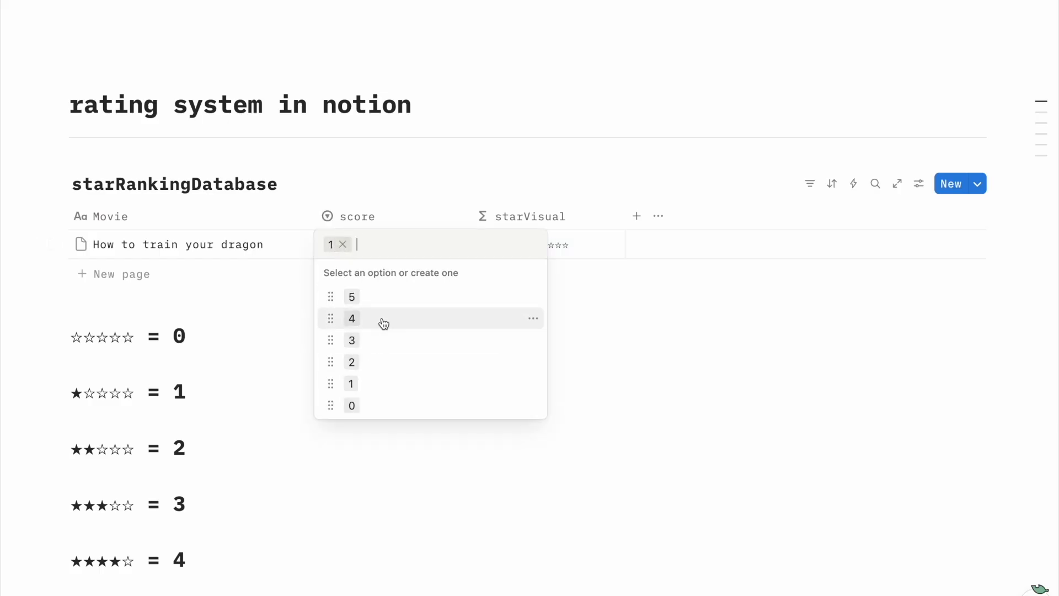
pyautogui.click(386, 297)
pyautogui.click(392, 253)
pyautogui.click(353, 318)
pyautogui.click(371, 253)
pyautogui.click(372, 296)
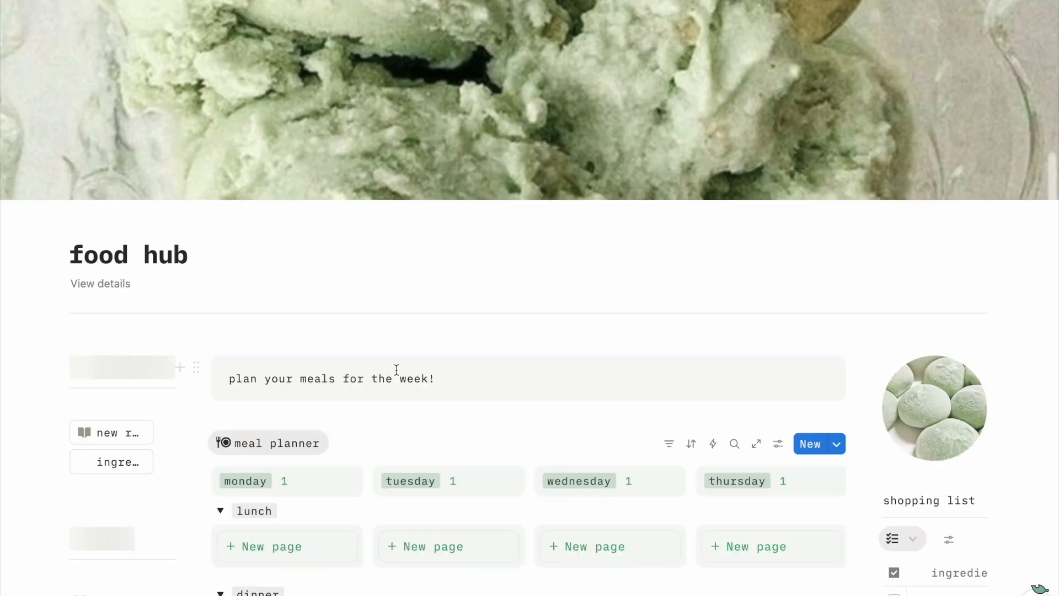
# - In the food hub's my recipes gallery, set harissa Lemon Chicken's score to 4, katsu curry's to 5, and garlic salmon and tomato pasta's to 3
pyautogui.scroll(-4, 583, 184)
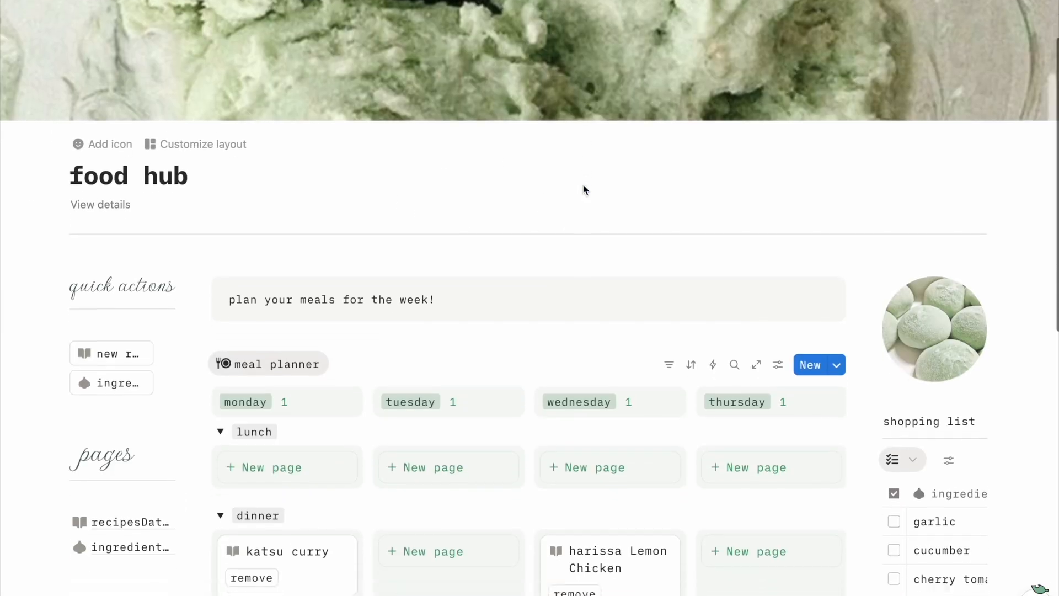
pyautogui.scroll(-7, 583, 184)
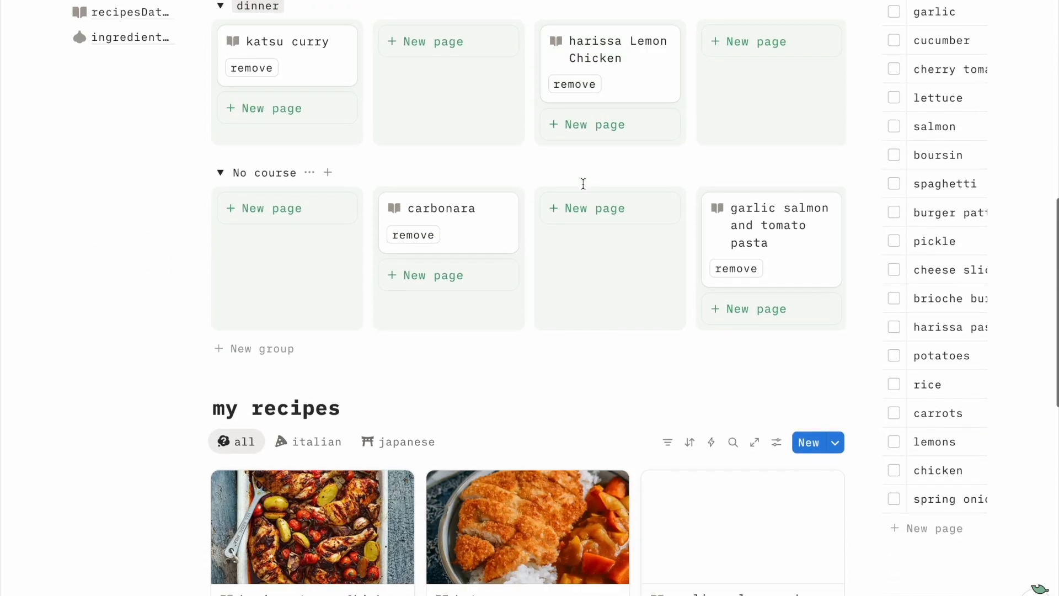
pyautogui.scroll(-5, 428, 305)
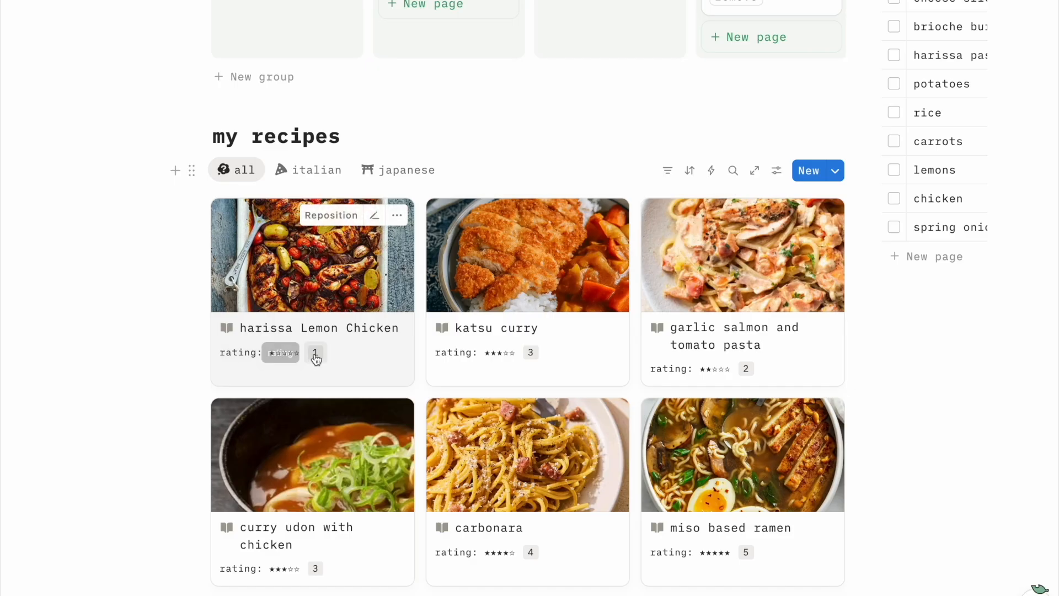
pyautogui.click(313, 352)
pyautogui.click(362, 495)
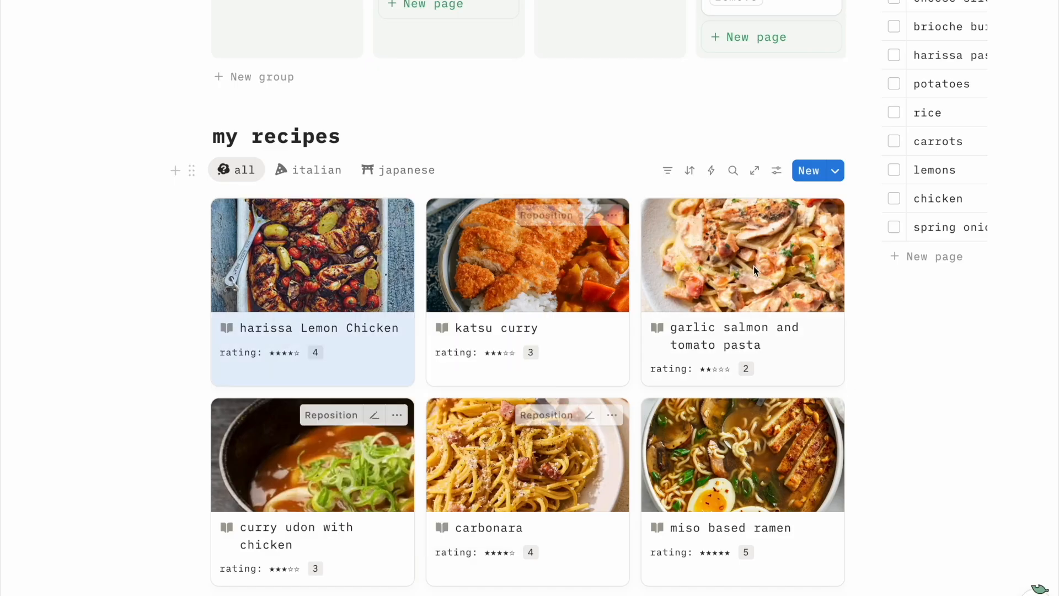
pyautogui.click(529, 352)
pyautogui.click(573, 517)
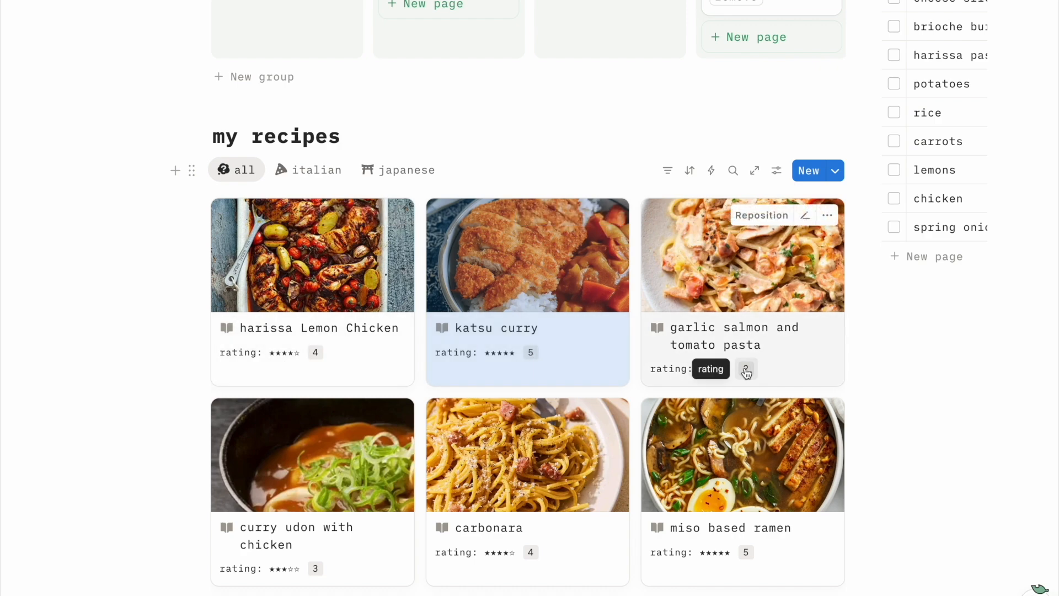
pyautogui.click(748, 369)
pyautogui.click(793, 492)
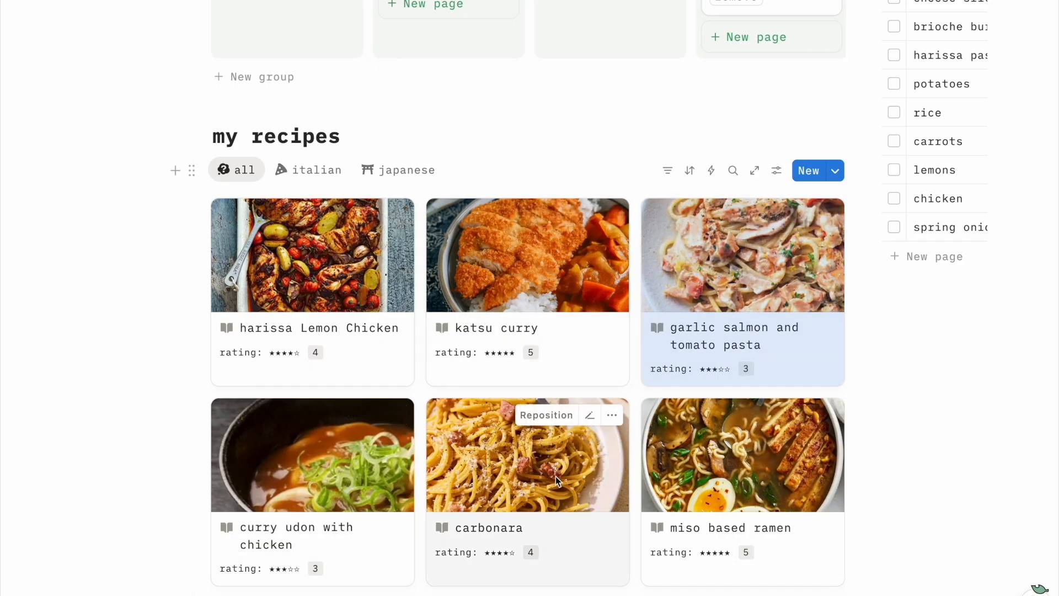
pyautogui.scroll(-2, 553, 481)
pyautogui.scroll(-1, 552, 482)
pyautogui.scroll(2, 552, 480)
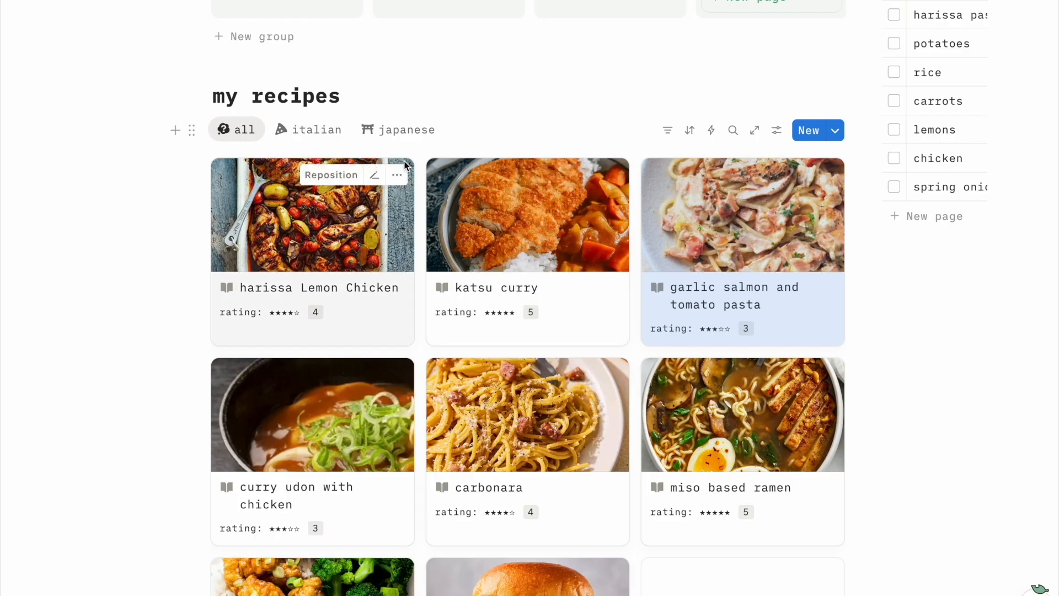
pyautogui.scroll(1, 894, 298)
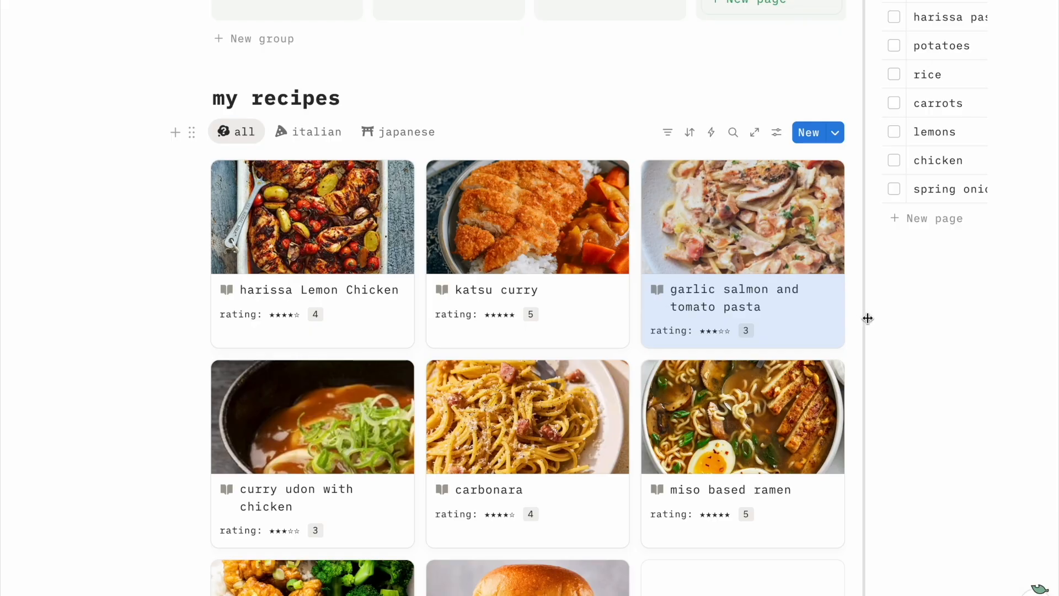